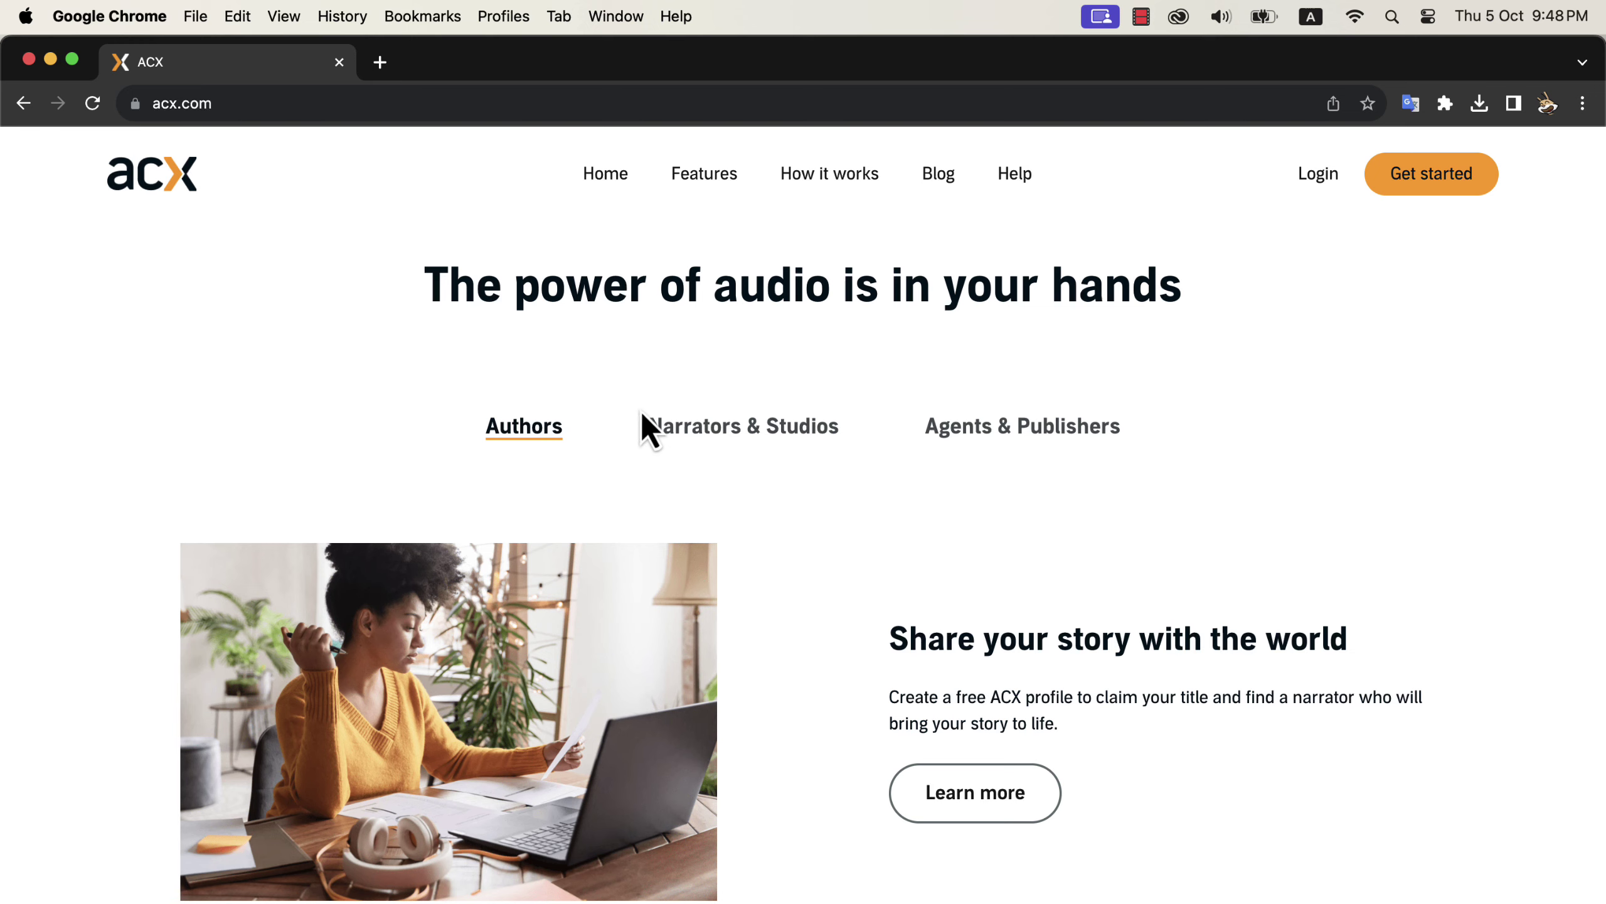
Step: Scroll down through the acx.com home page to browse its content
scroll(862, 581, "down", 5)
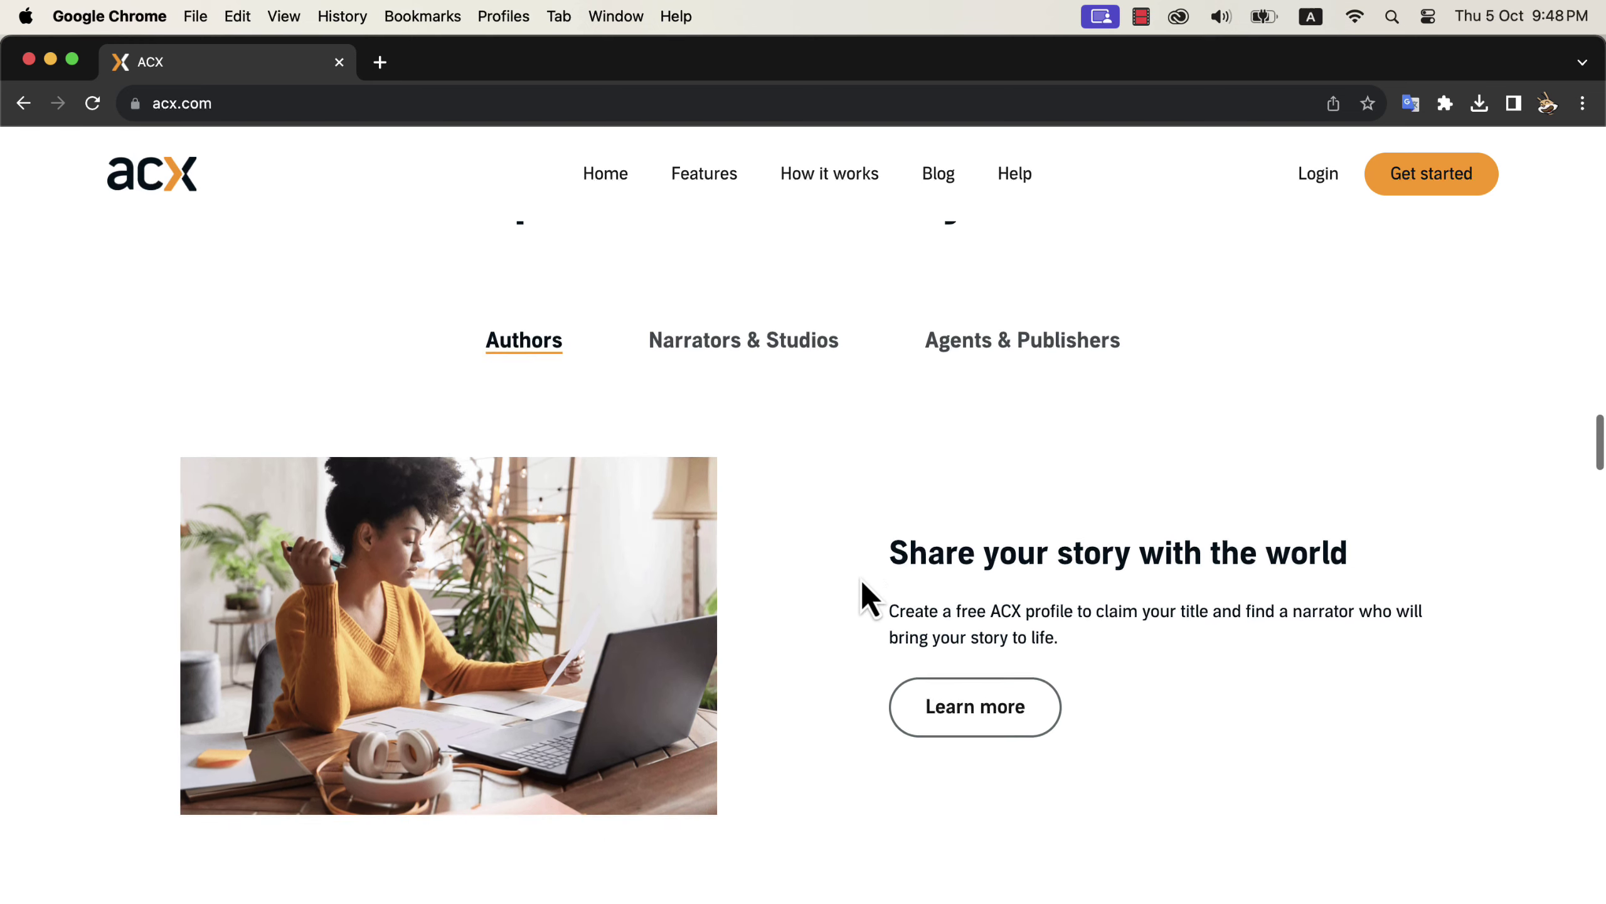
scroll(861, 580, "down", 4)
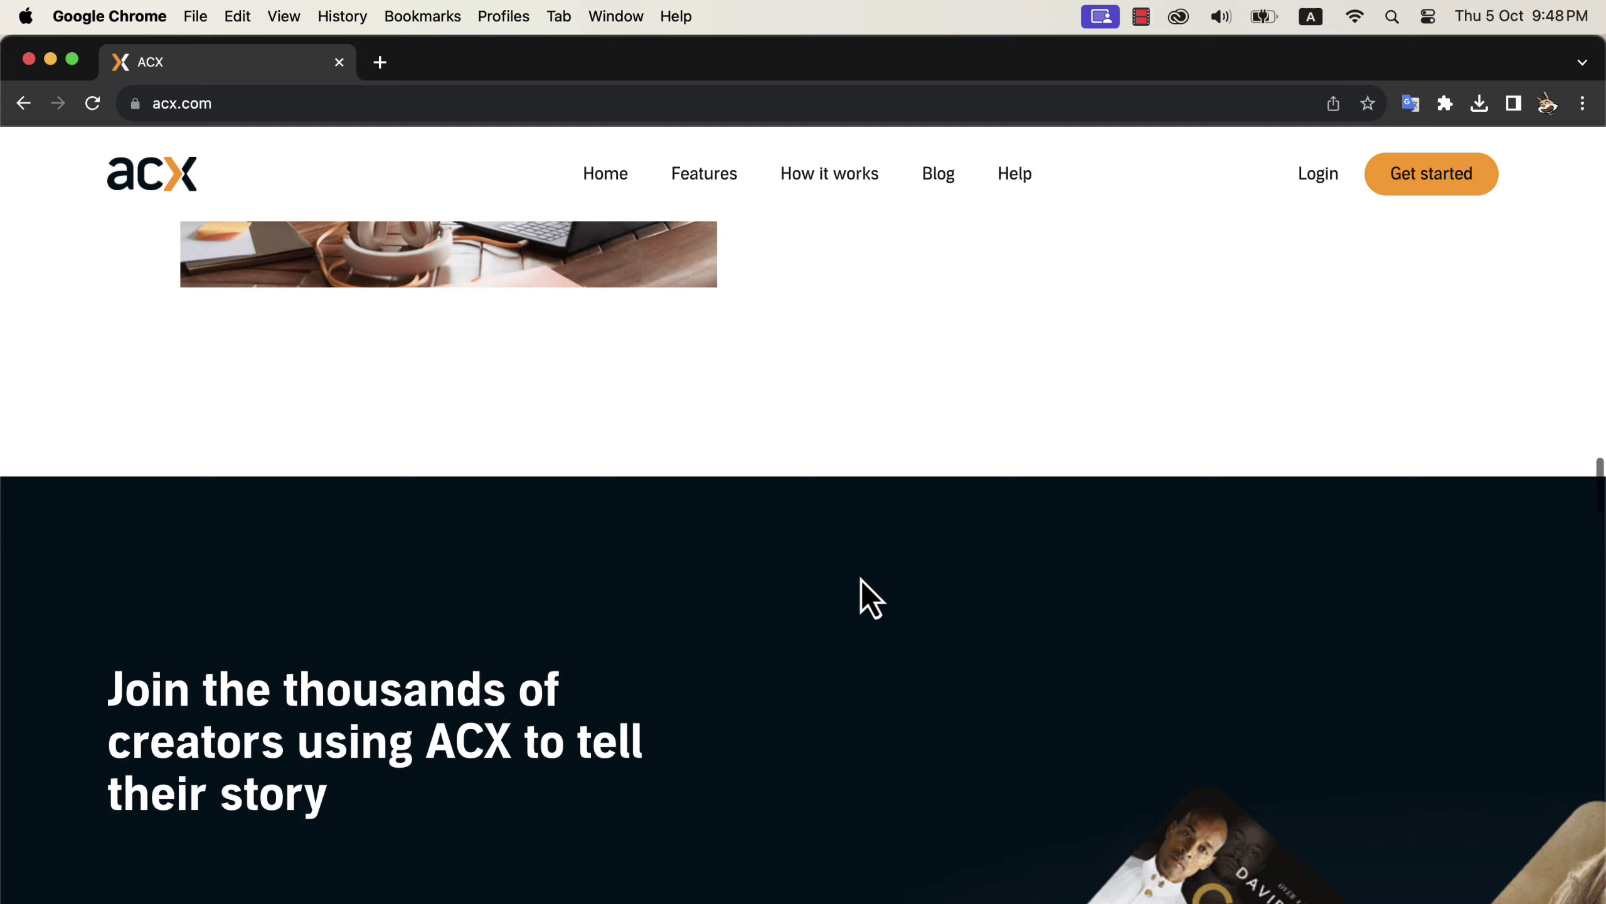
scroll(861, 579, "down", 3)
scroll(861, 580, "down", 3)
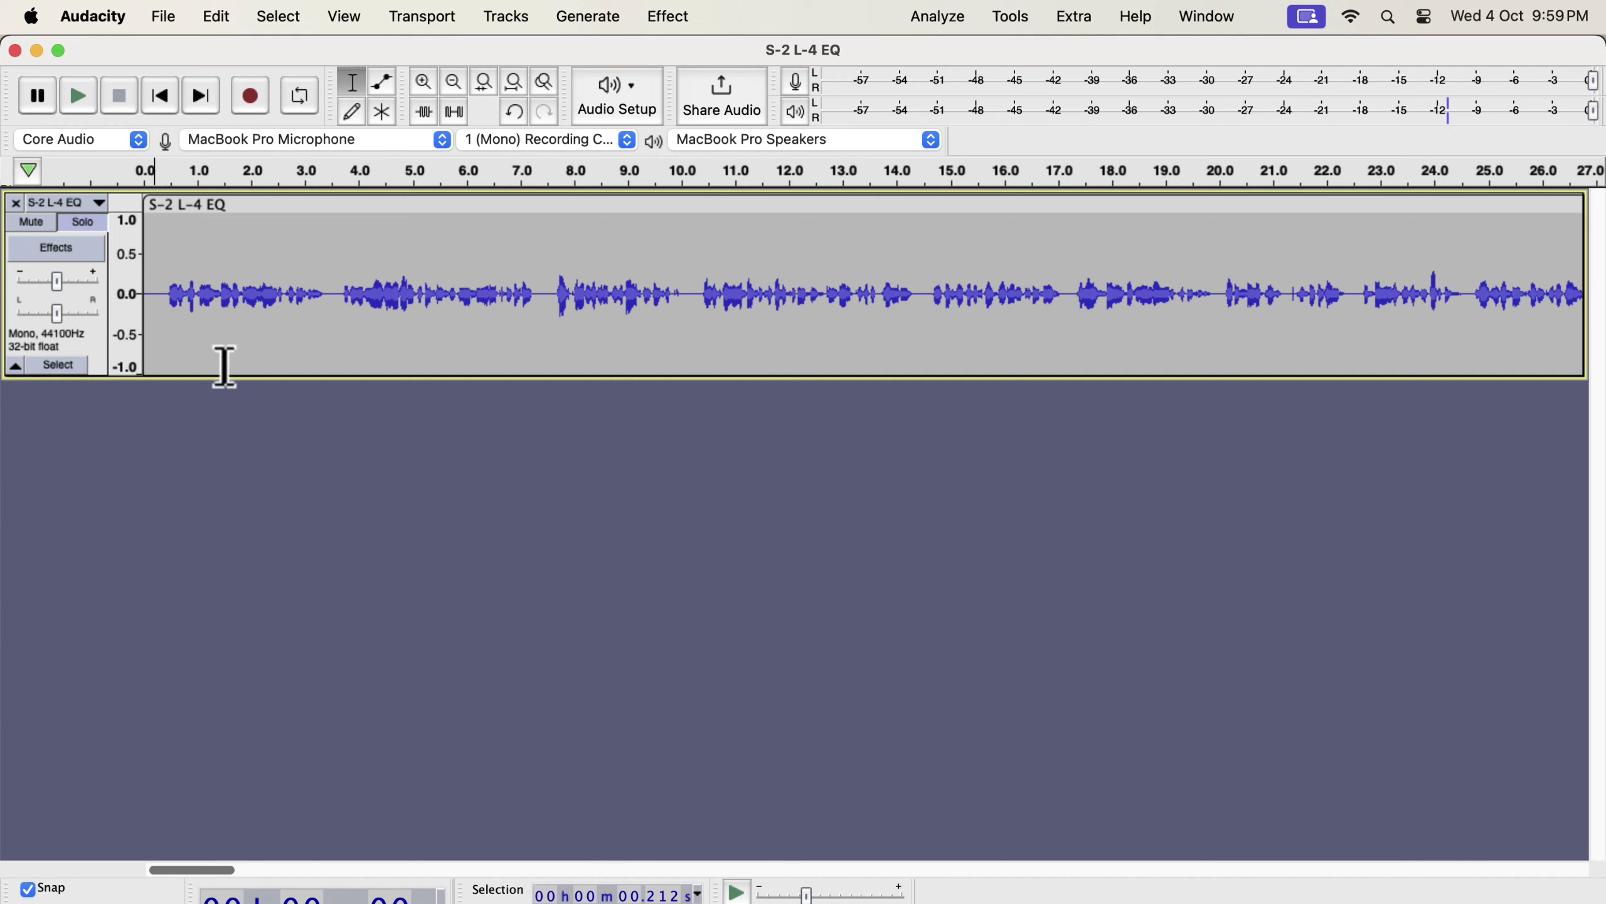
Step: Play the quiet recording from 0.0 for a few seconds, then select the whole clip
left_click(145, 291)
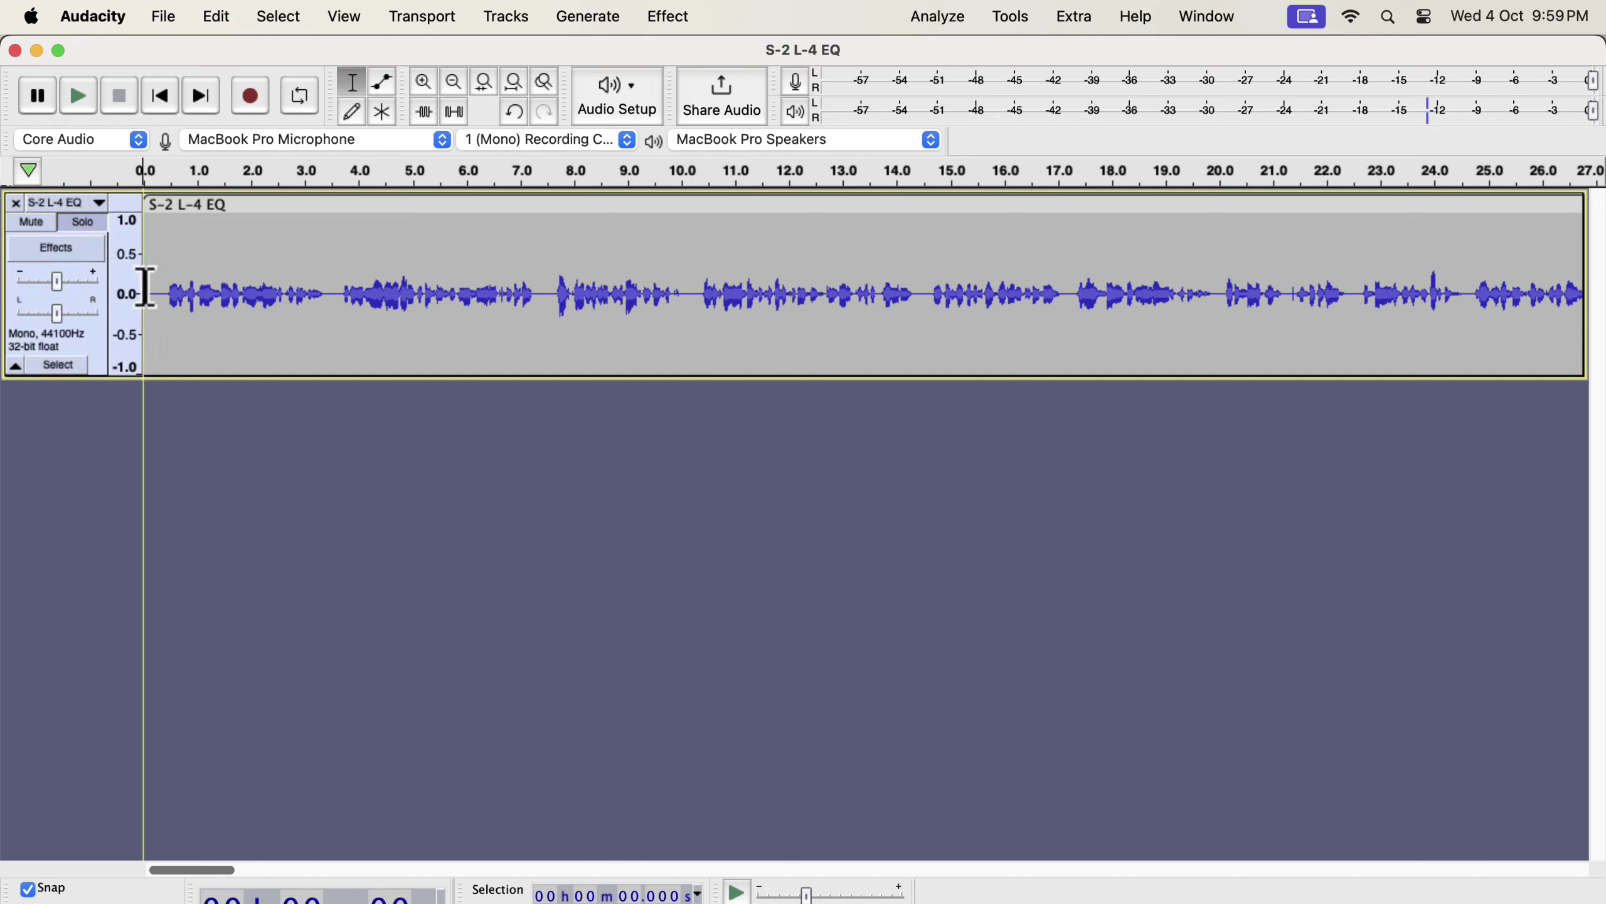
key("space")
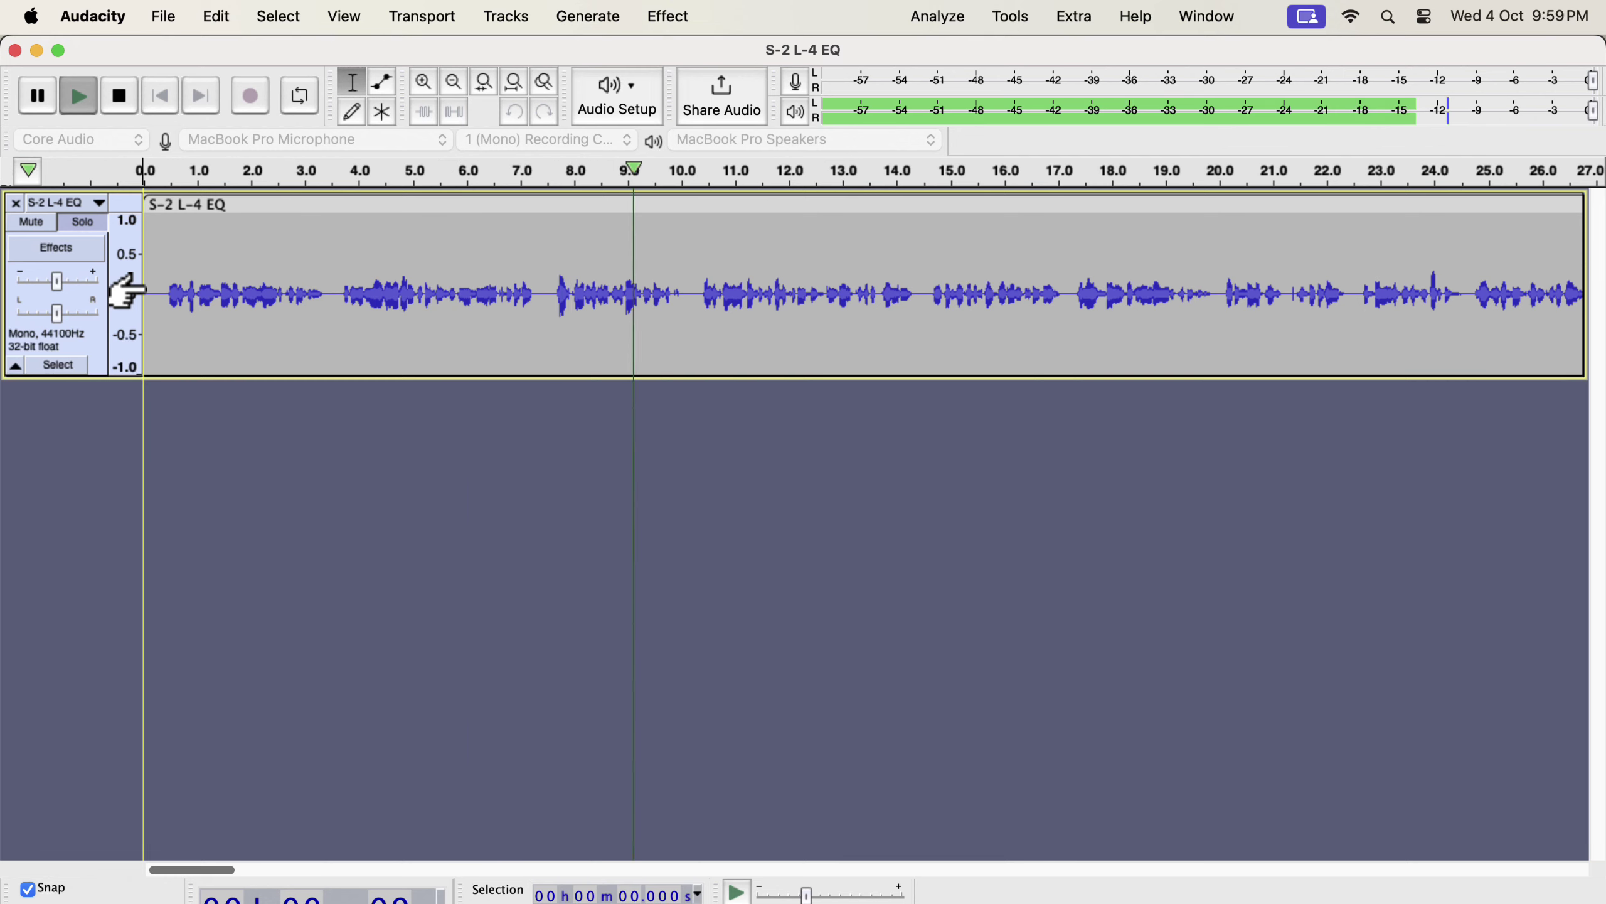
key("space")
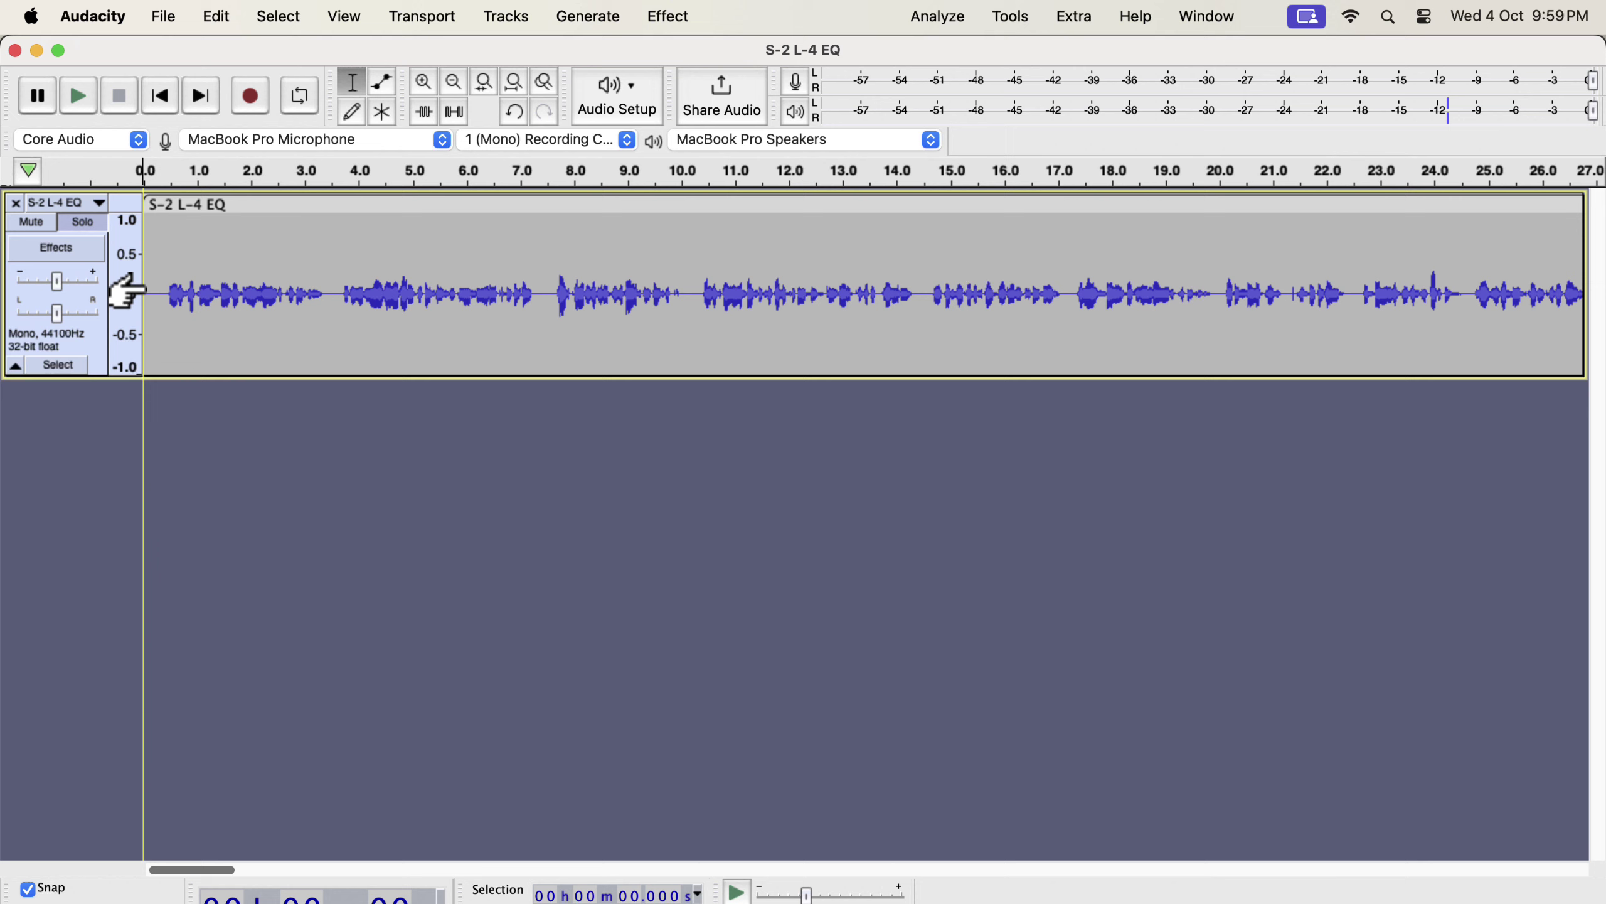
double_click(267, 273)
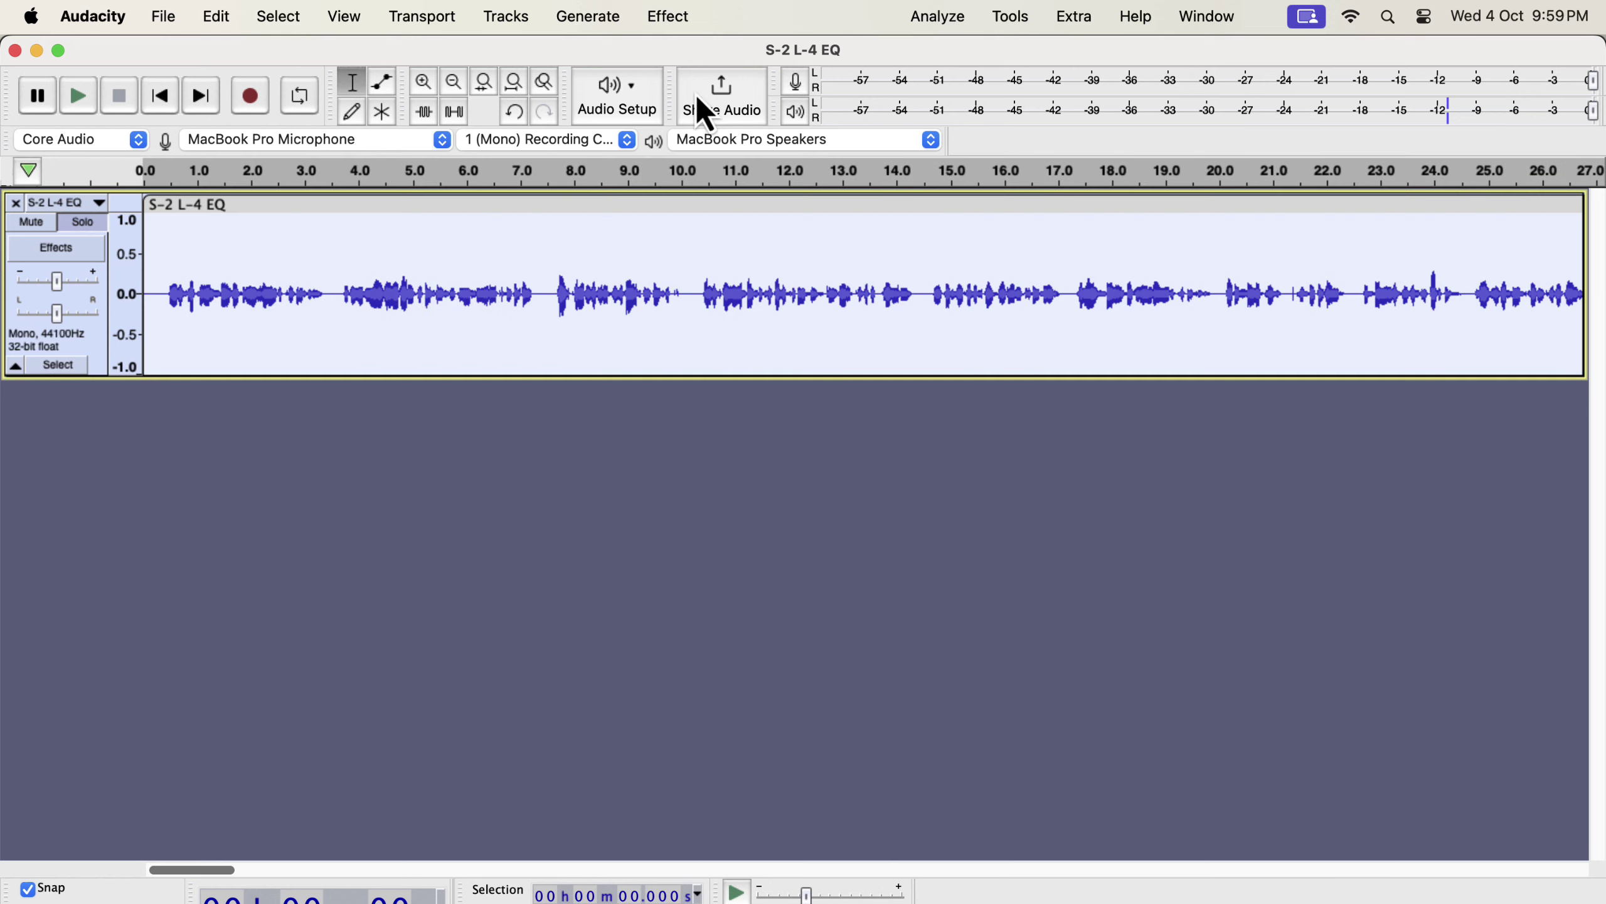
left_click(928, 26)
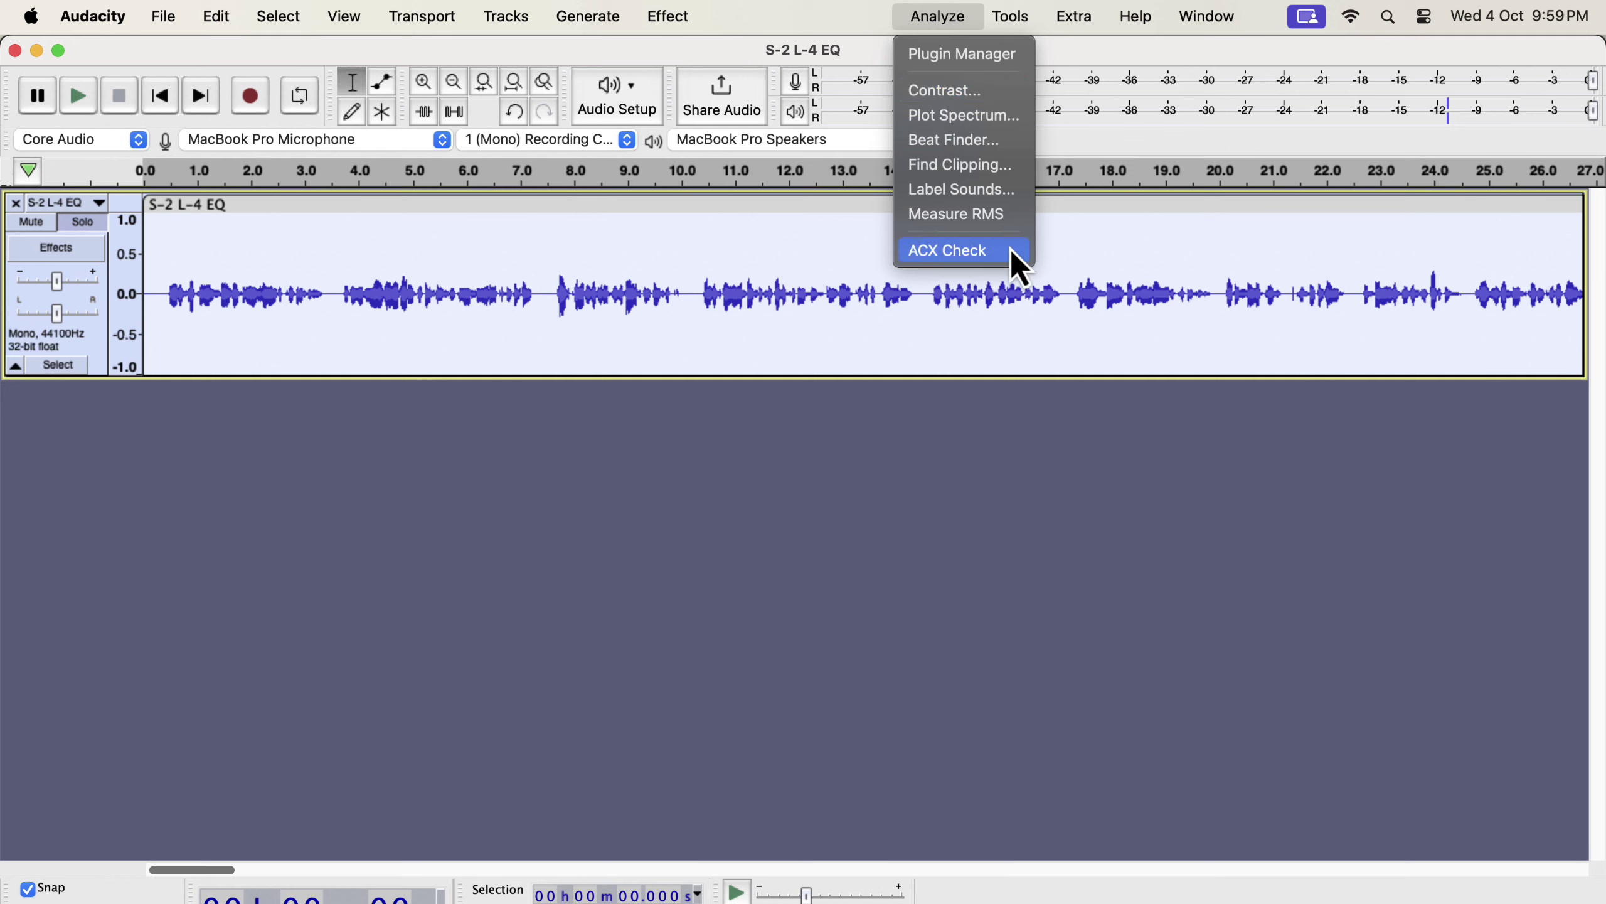
Step: Run ACX Check on the clip, noting RMS -29.82 dB fails as too quiet, then close it
left_click(986, 250)
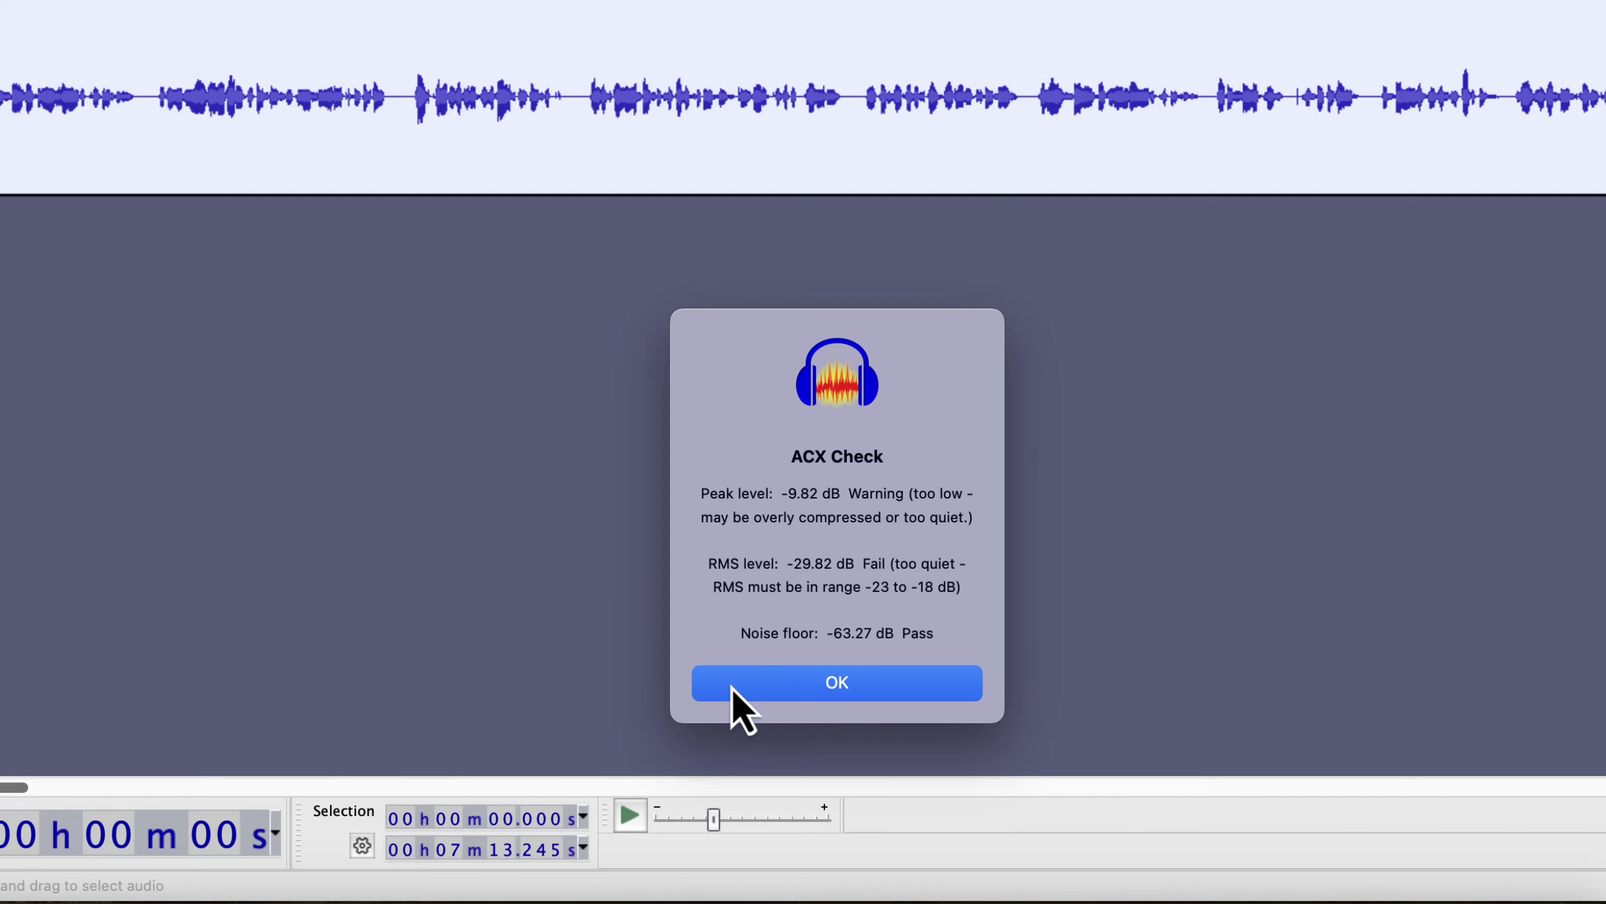
left_click(734, 685)
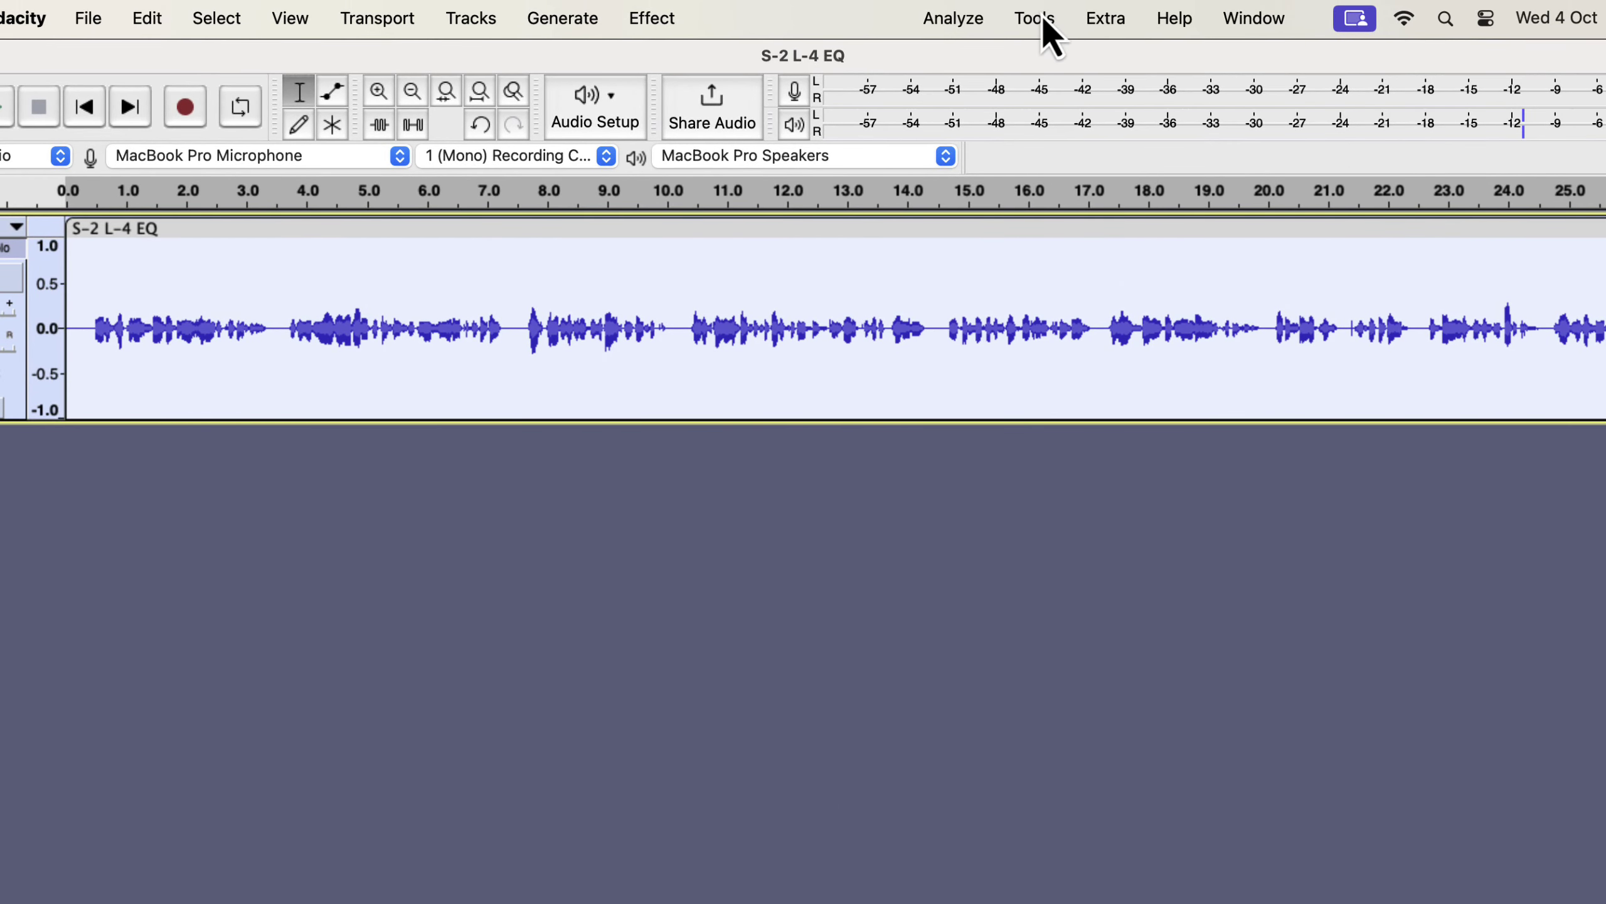
Step: Apply the Clear Vocal Improve Macro to boost the S-2 L-4 EQ recording
left_click(1043, 20)
mouse_move(1053, 130)
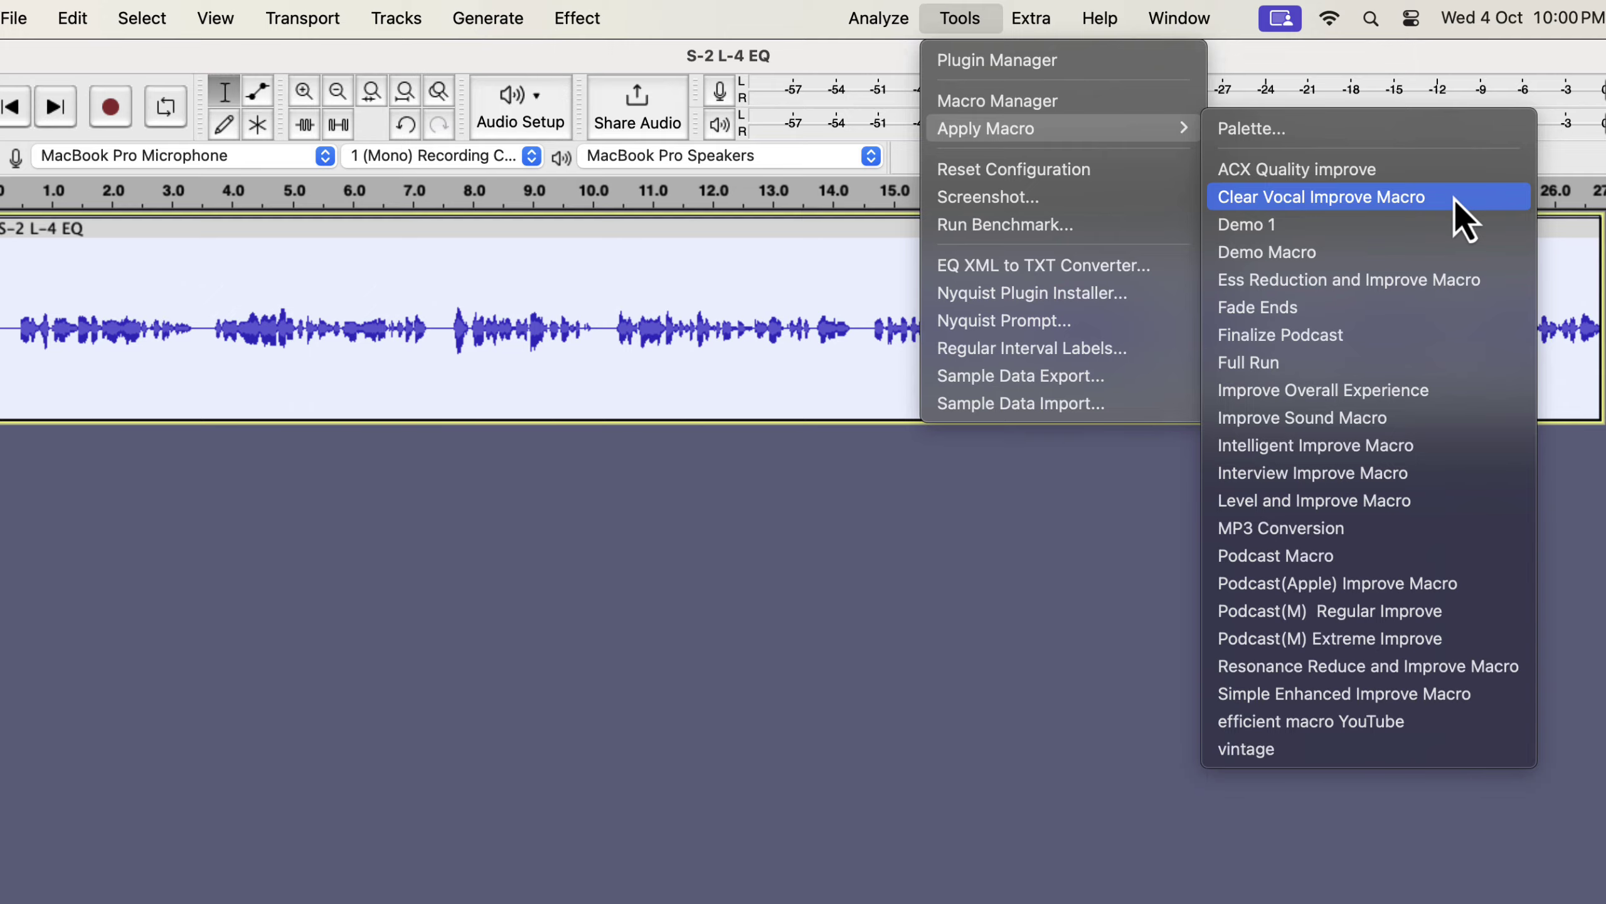
left_click(1453, 197)
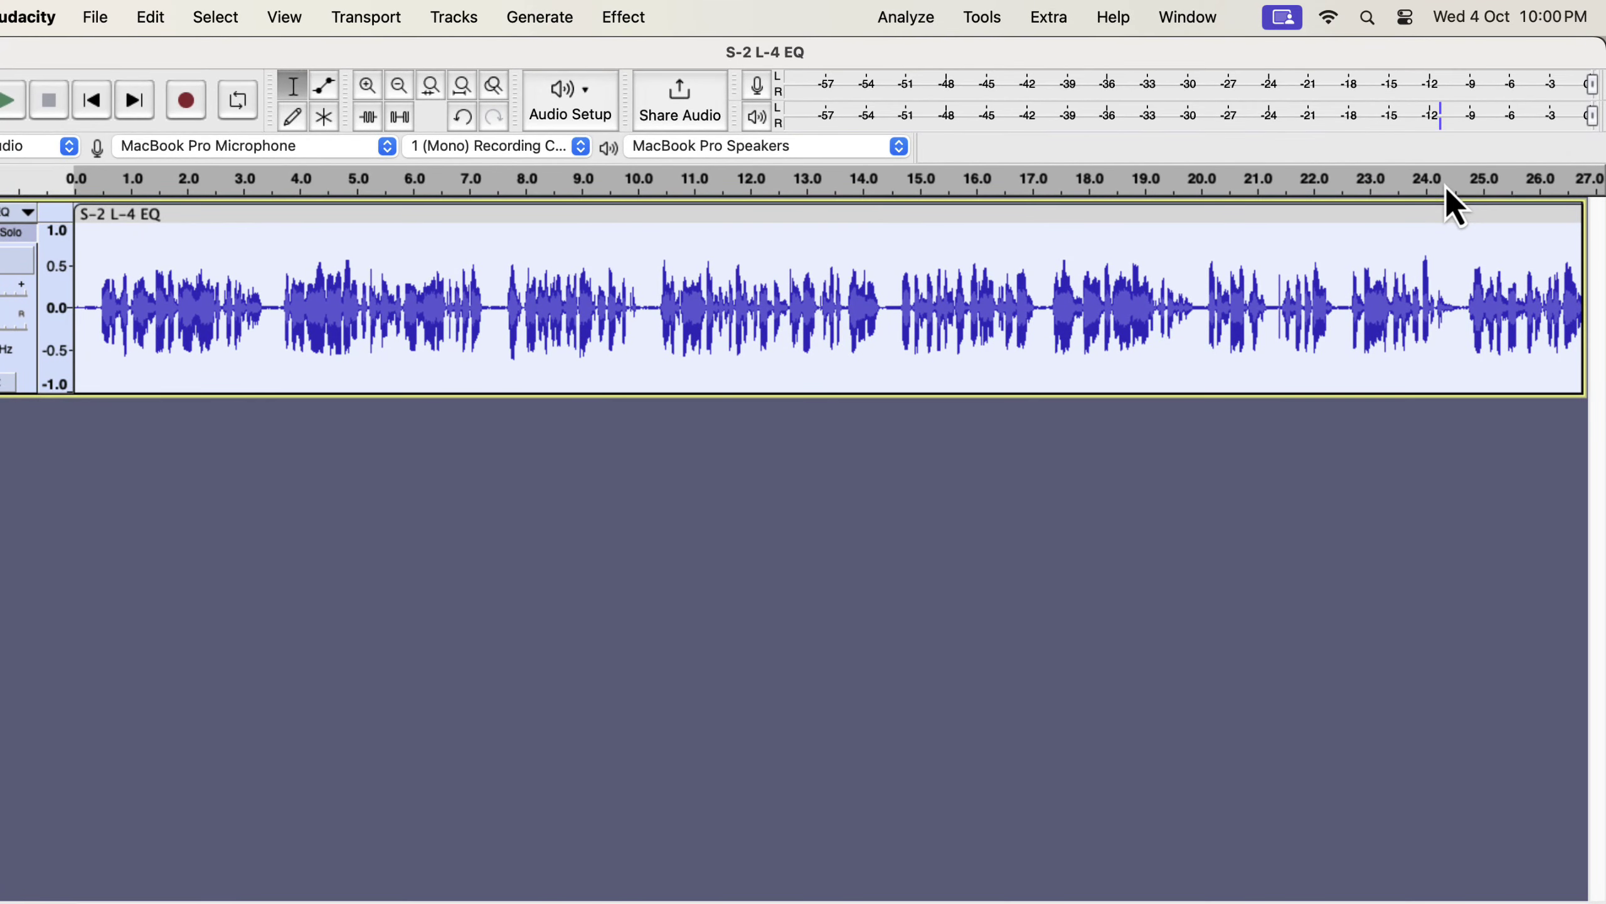
Step: Return to the track start and listen to the louder recording
scroll(1197, 240, "right", 15)
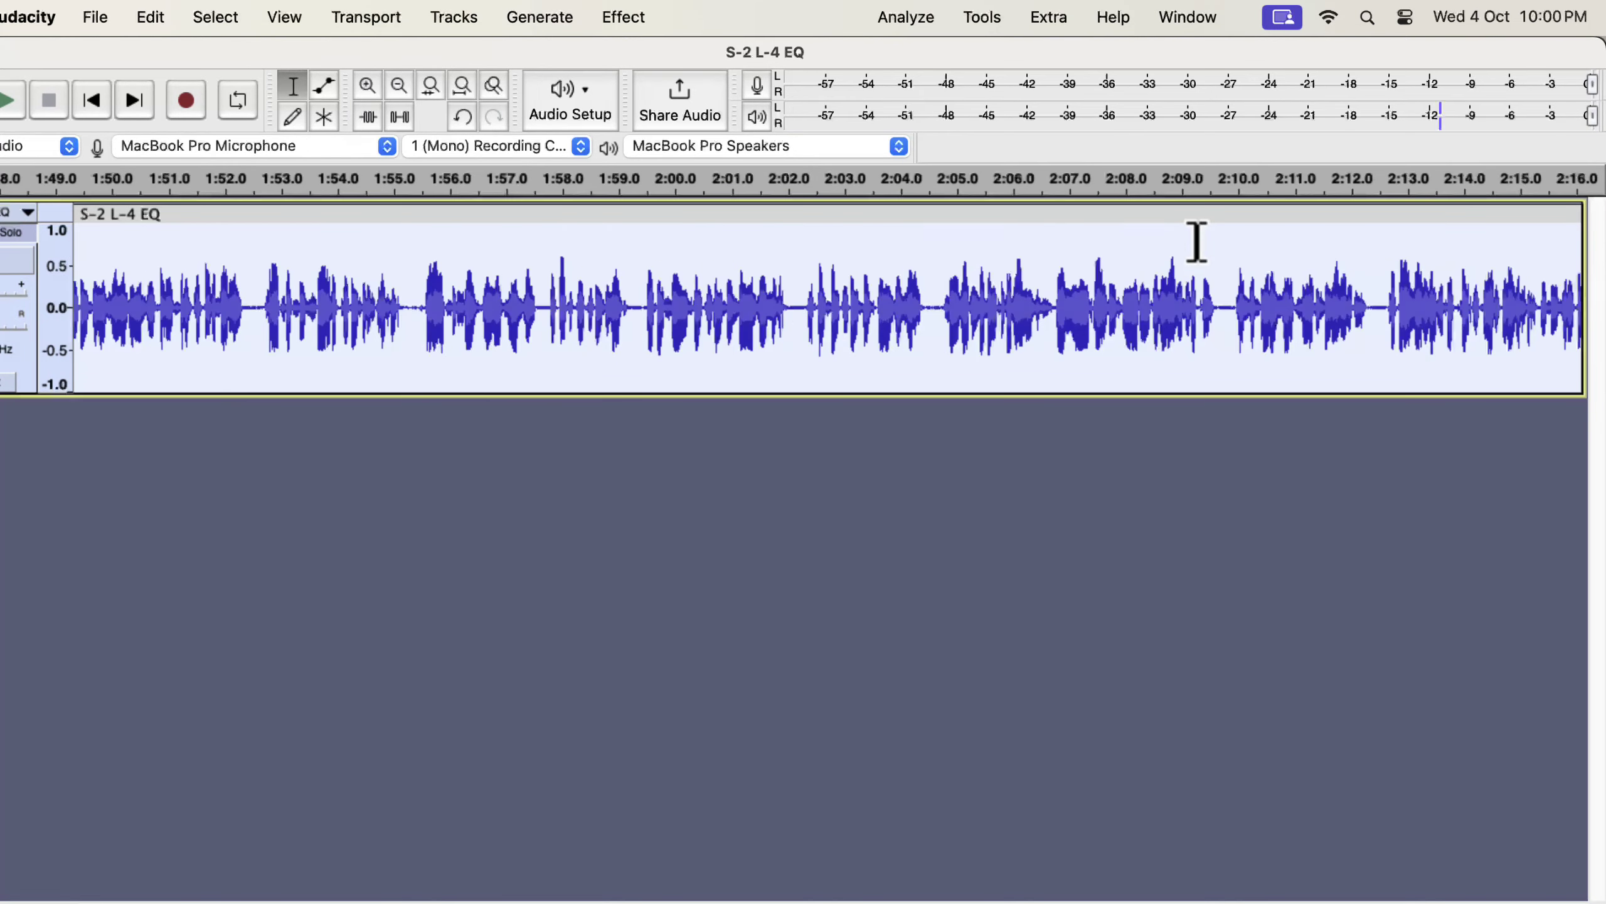
scroll(1197, 241, "right", 8)
key("Home")
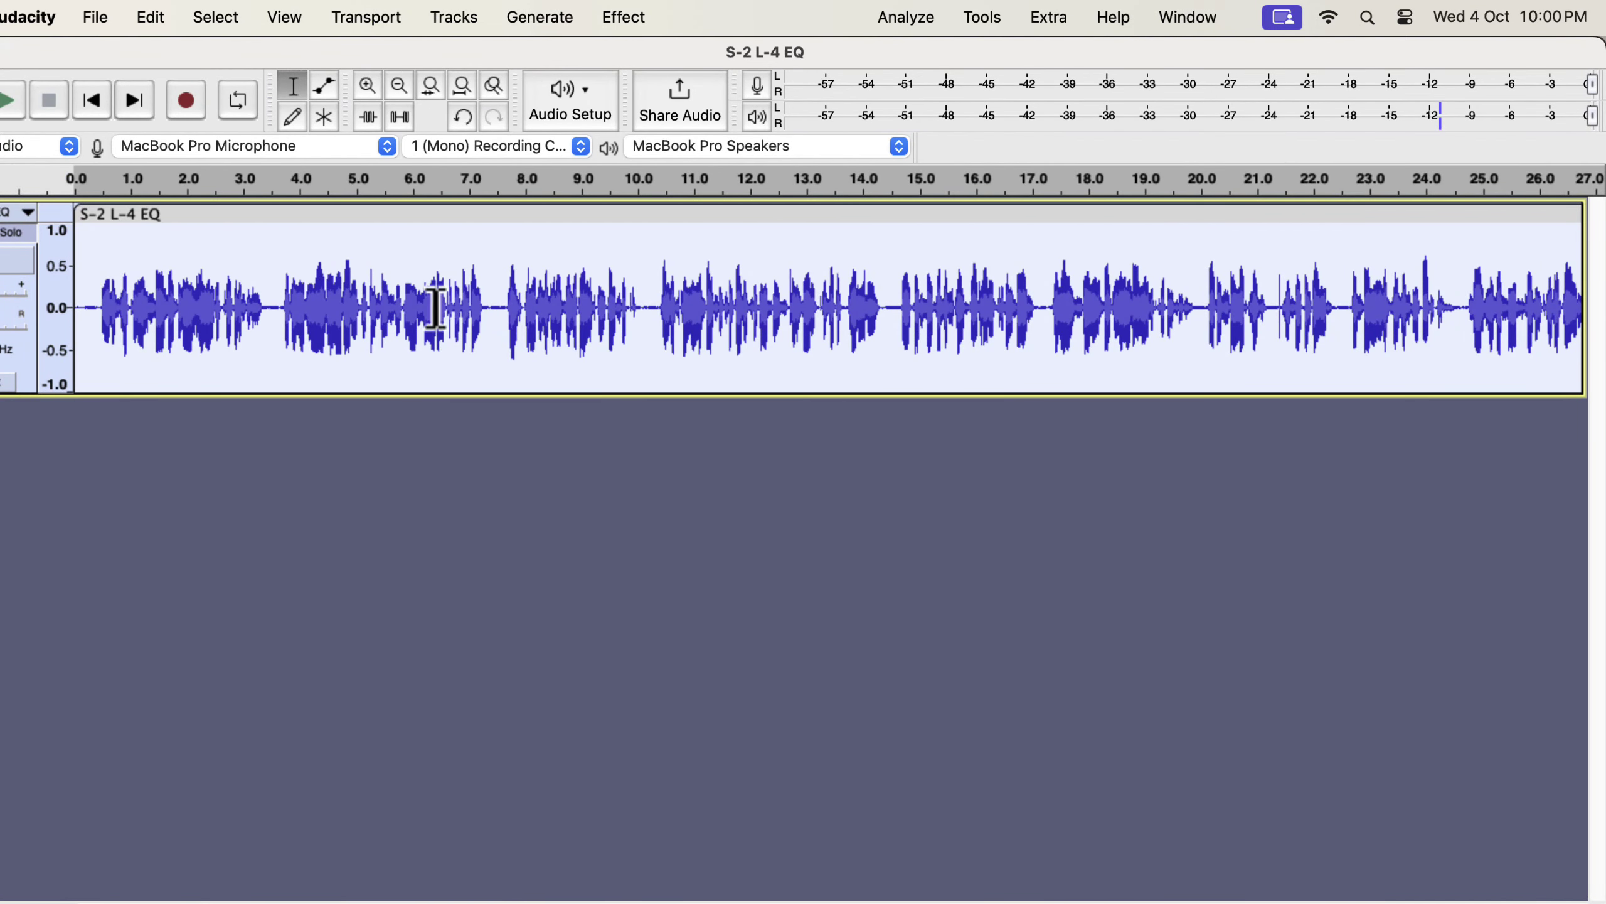
left_click(56, 436)
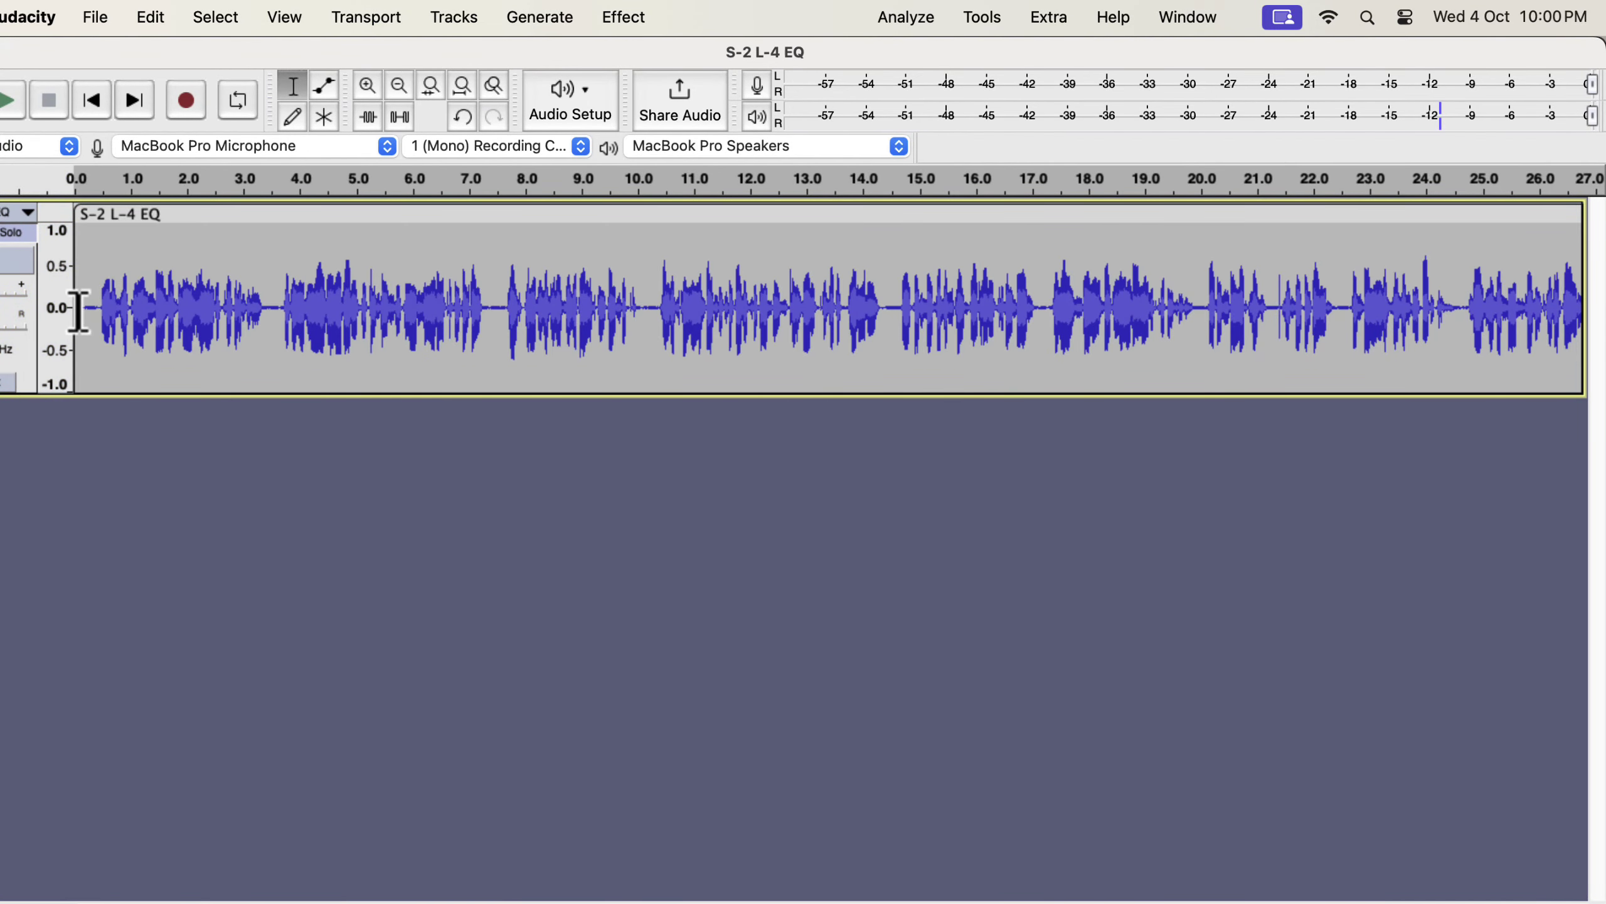
key("space")
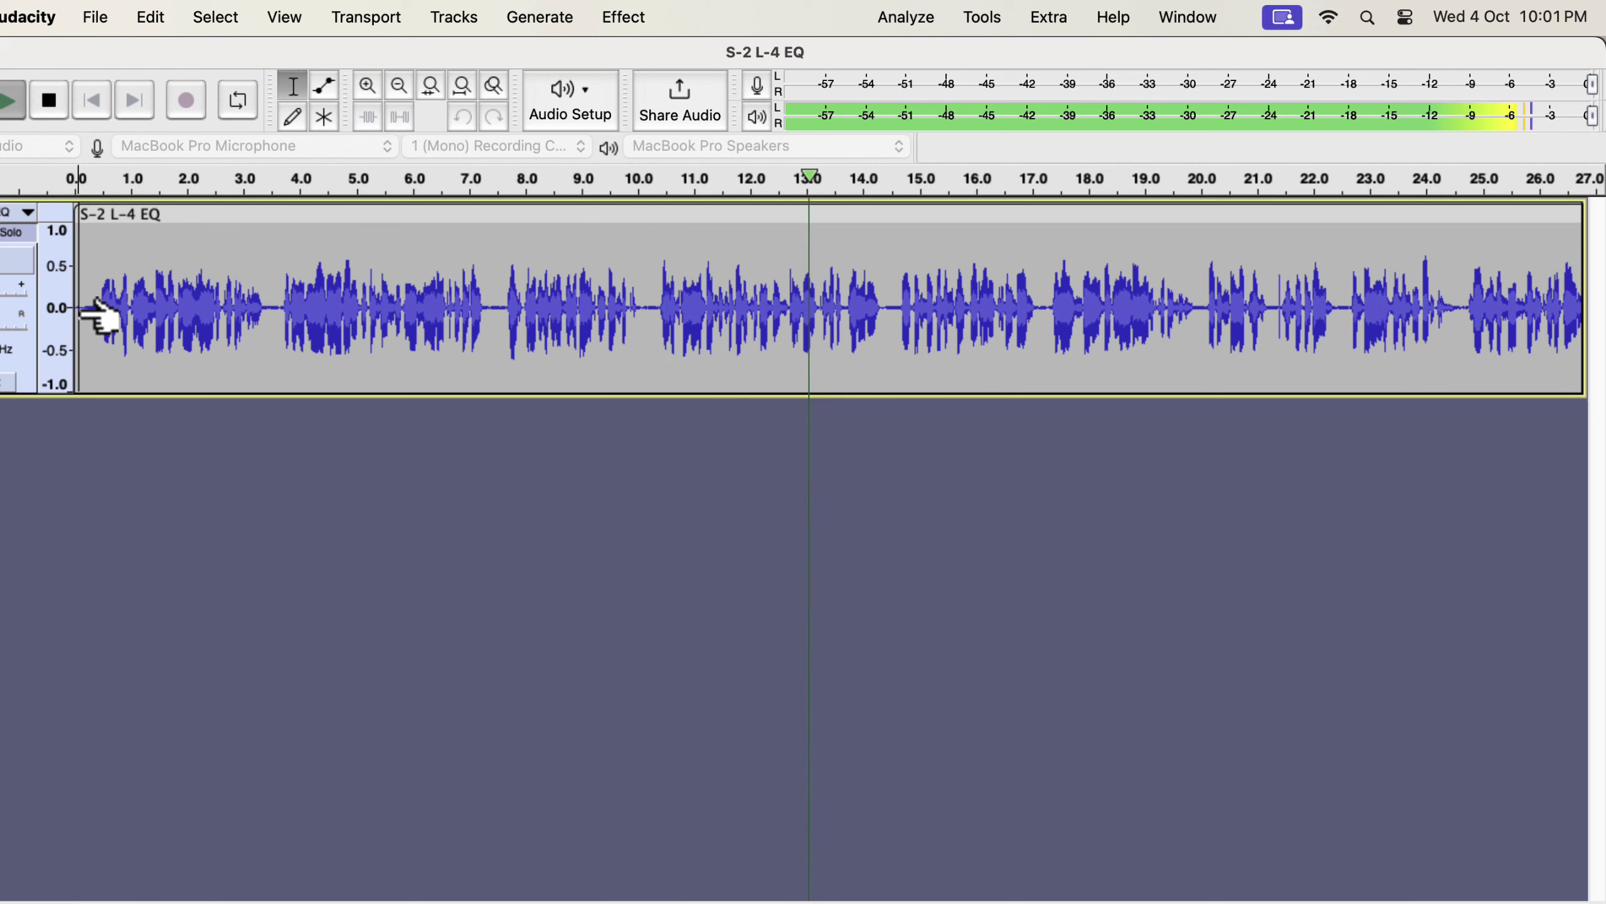
key("space")
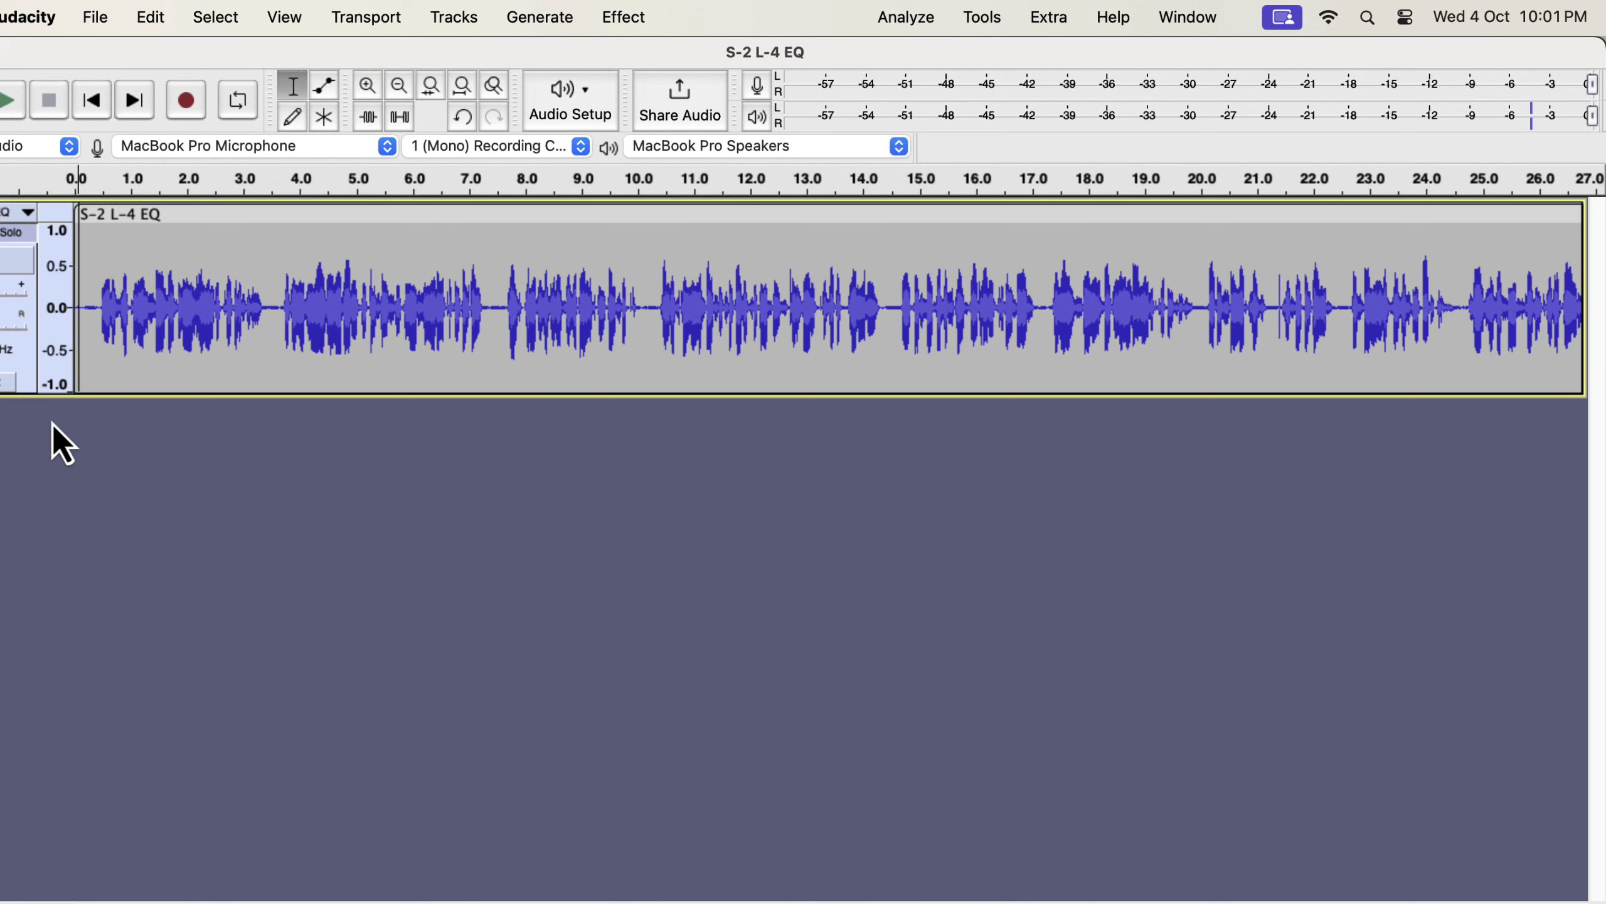
Step: Select the whole processed clip and run ACX Check on it
double_click(288, 316)
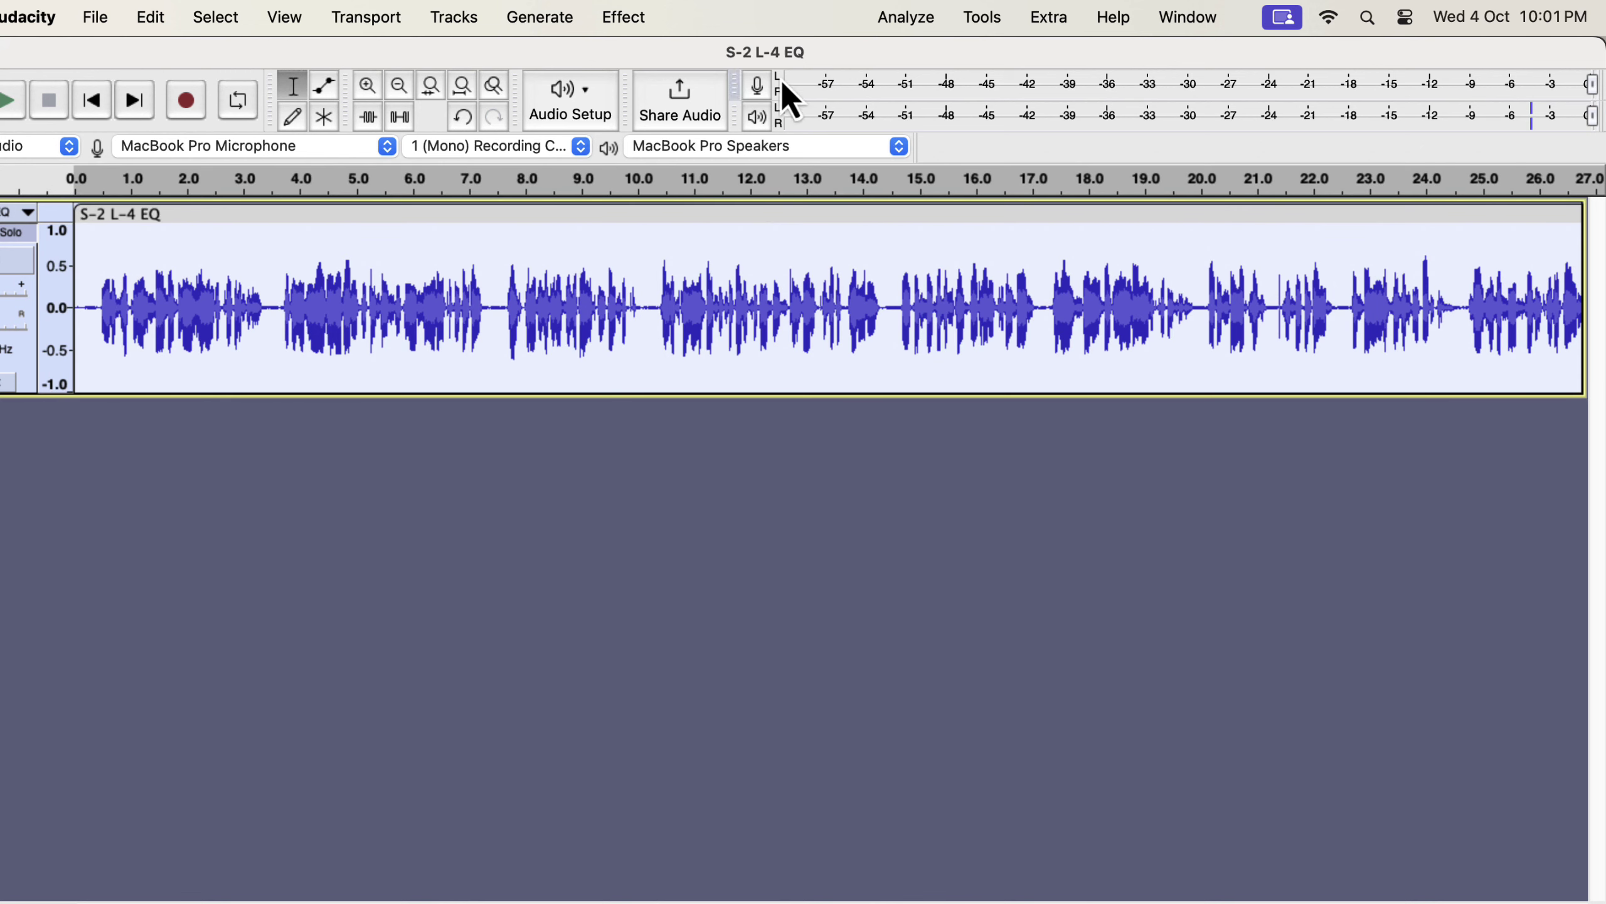
left_click(905, 17)
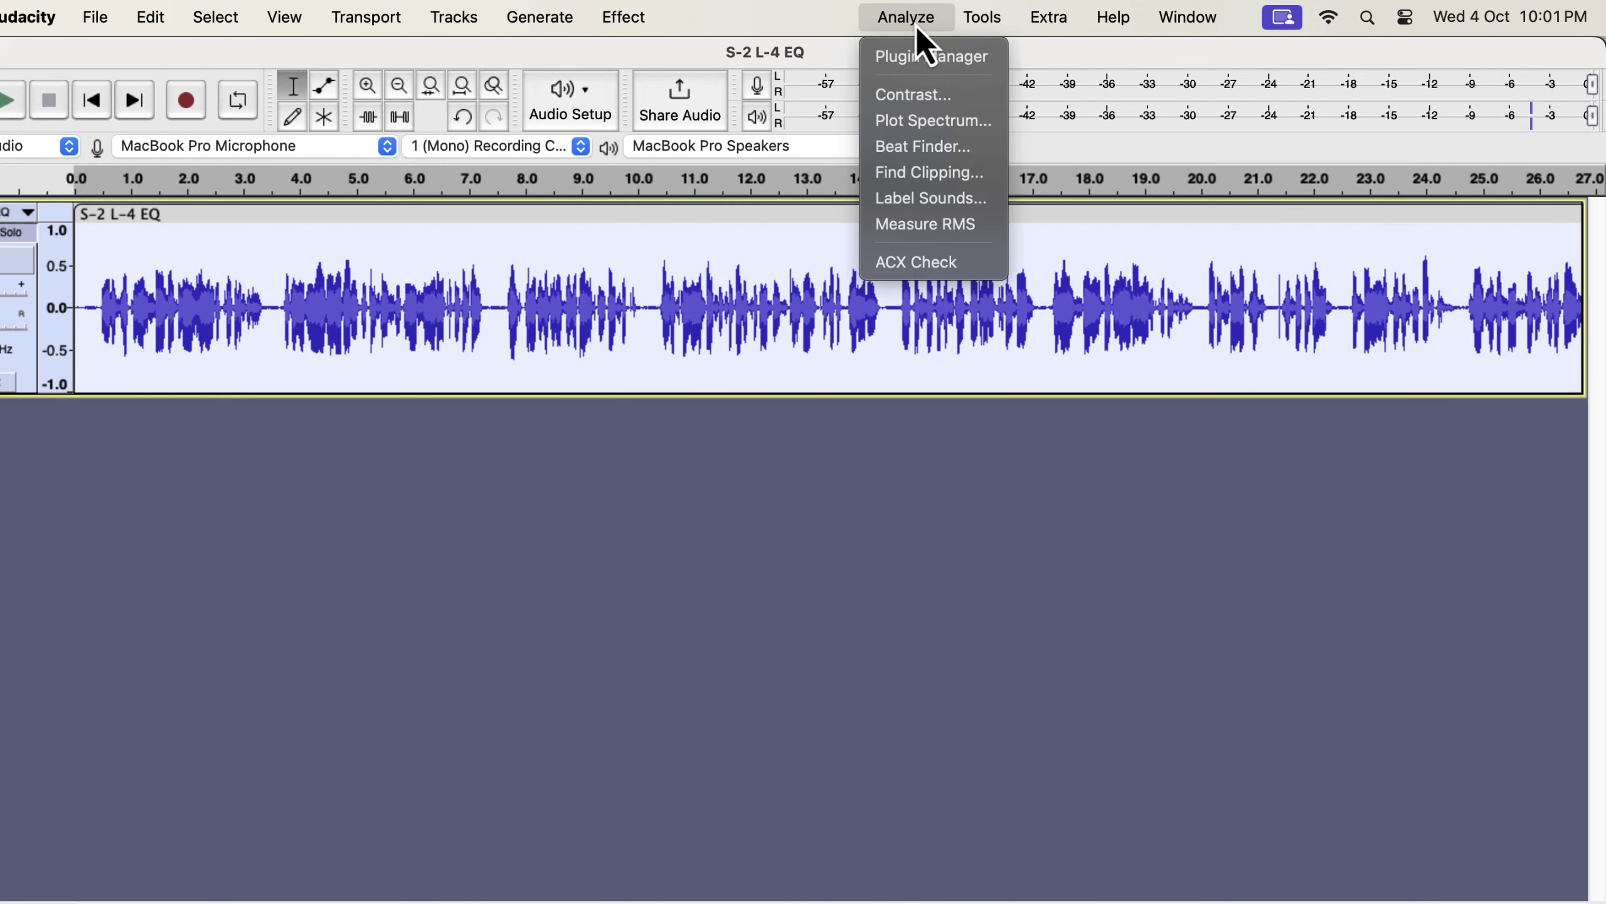
left_click(915, 262)
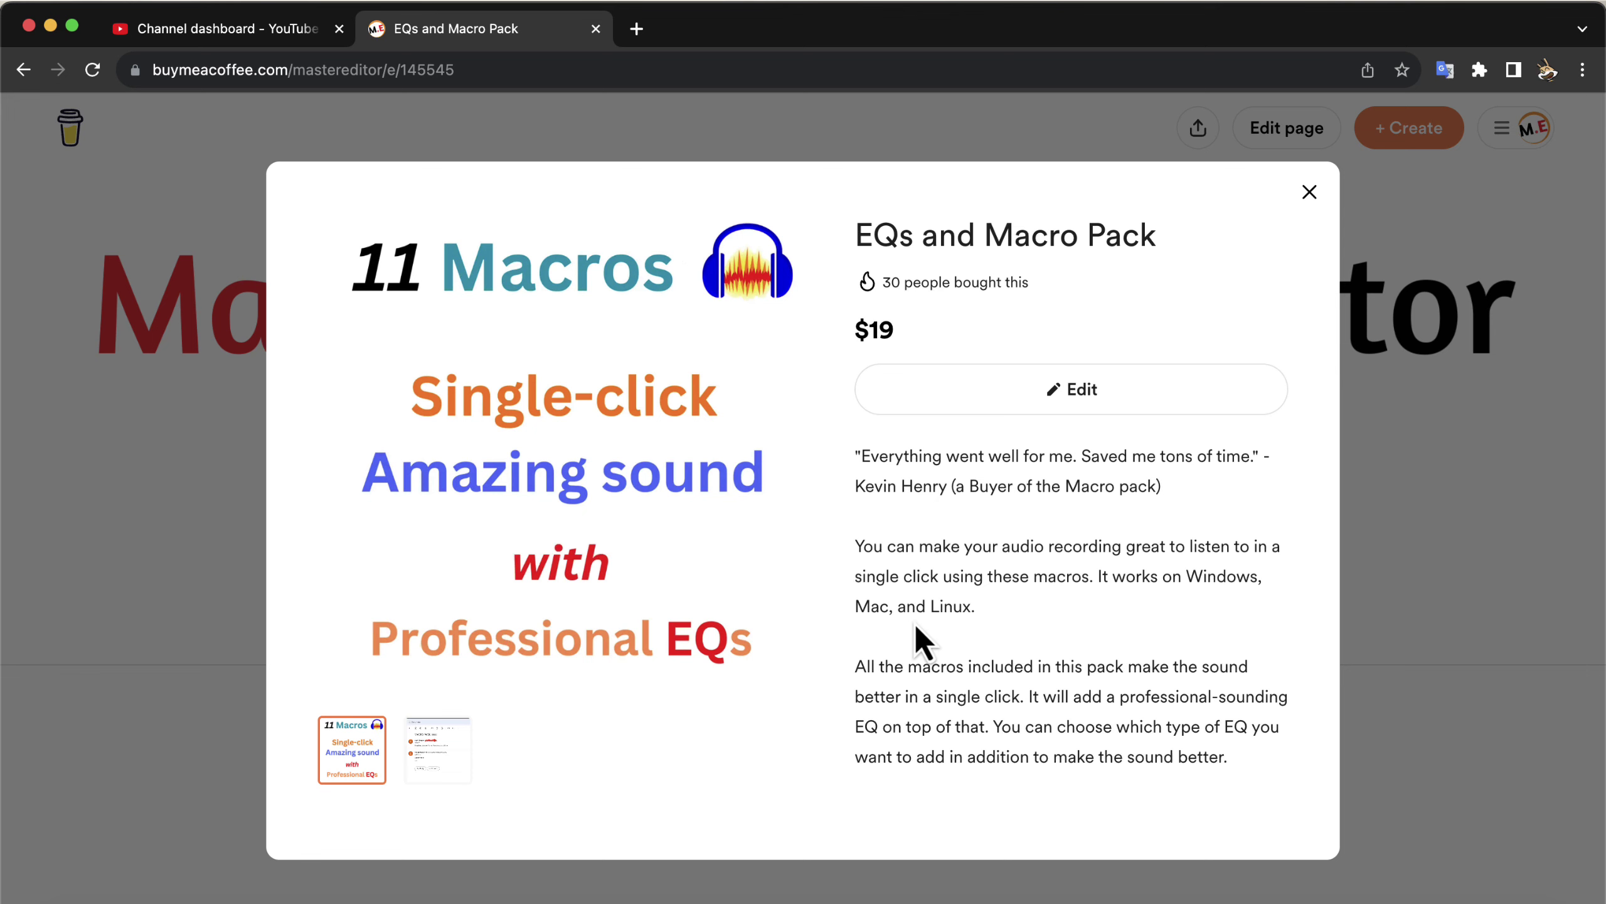
Step: Scroll through the EQs and Macro Pack description on buymeacoffee.com
scroll(920, 639, "down", 5)
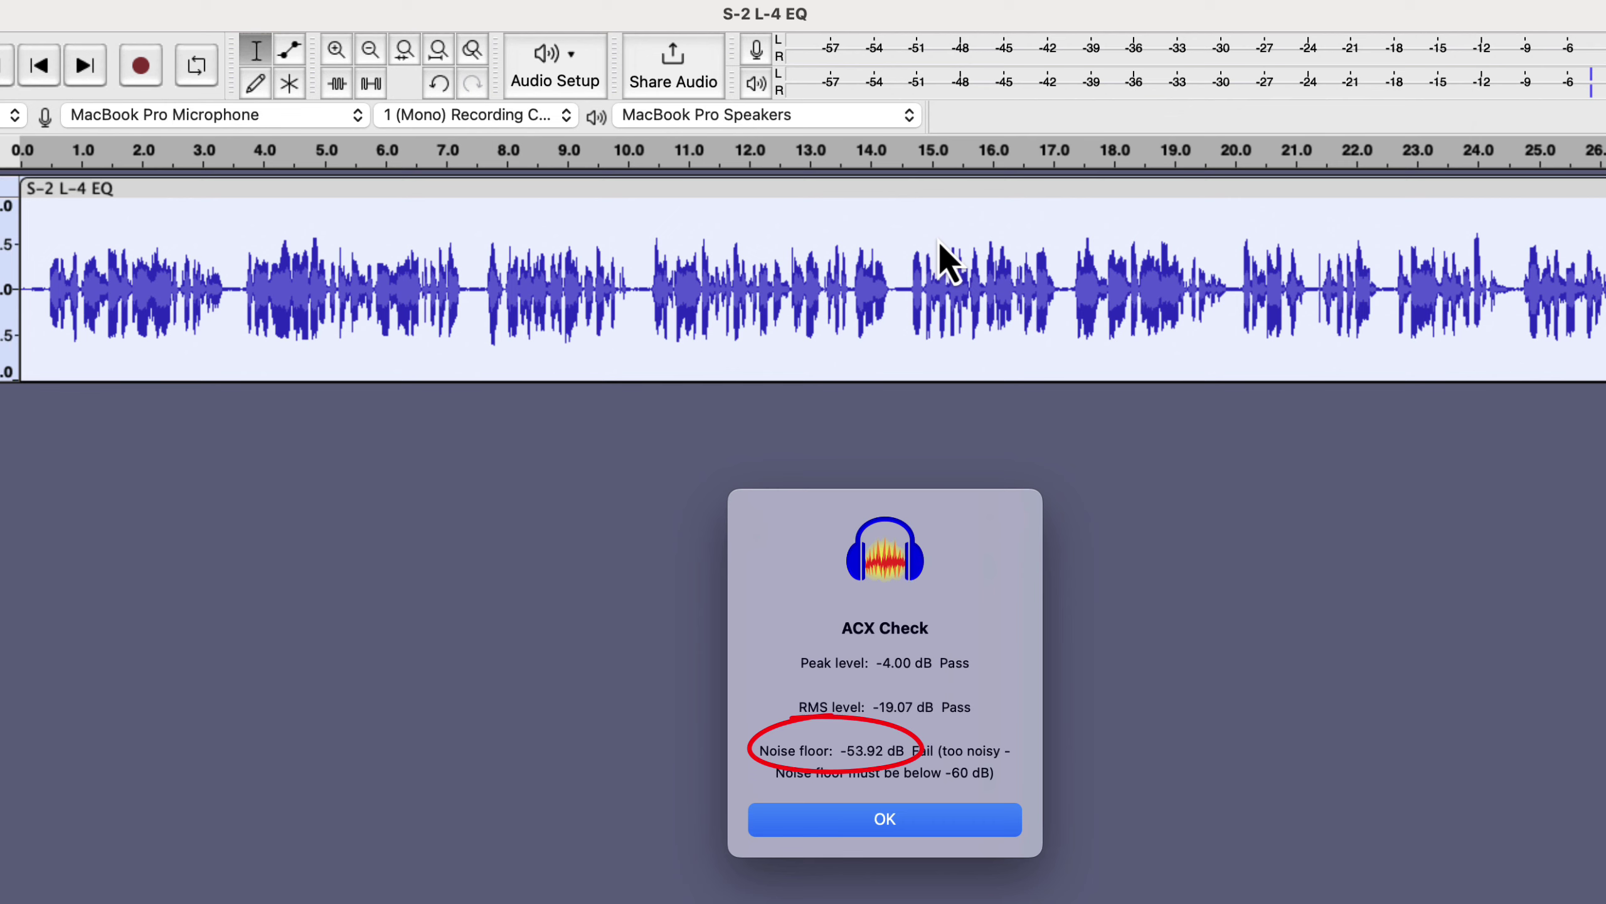
Step: Dismiss the ACX Check report after noting the -53.92 dB noise floor fails
left_click(798, 823)
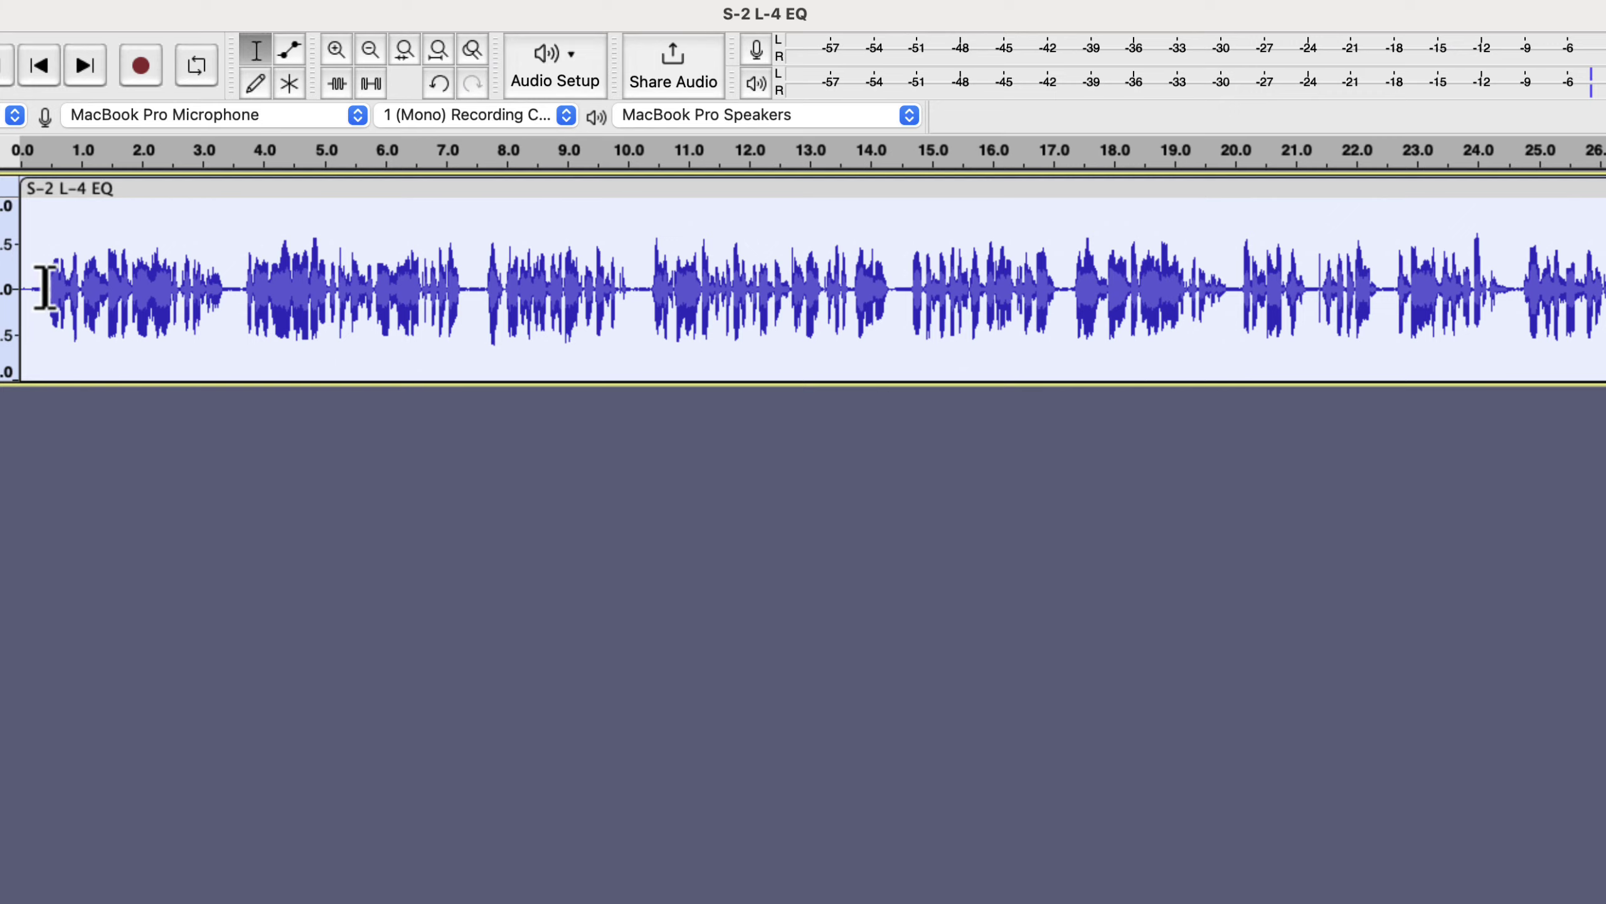
Step: Capture a noise profile from the first 0.4 seconds of near-silence
left_click(46, 288)
left_click_drag(45, 288, 9, 263)
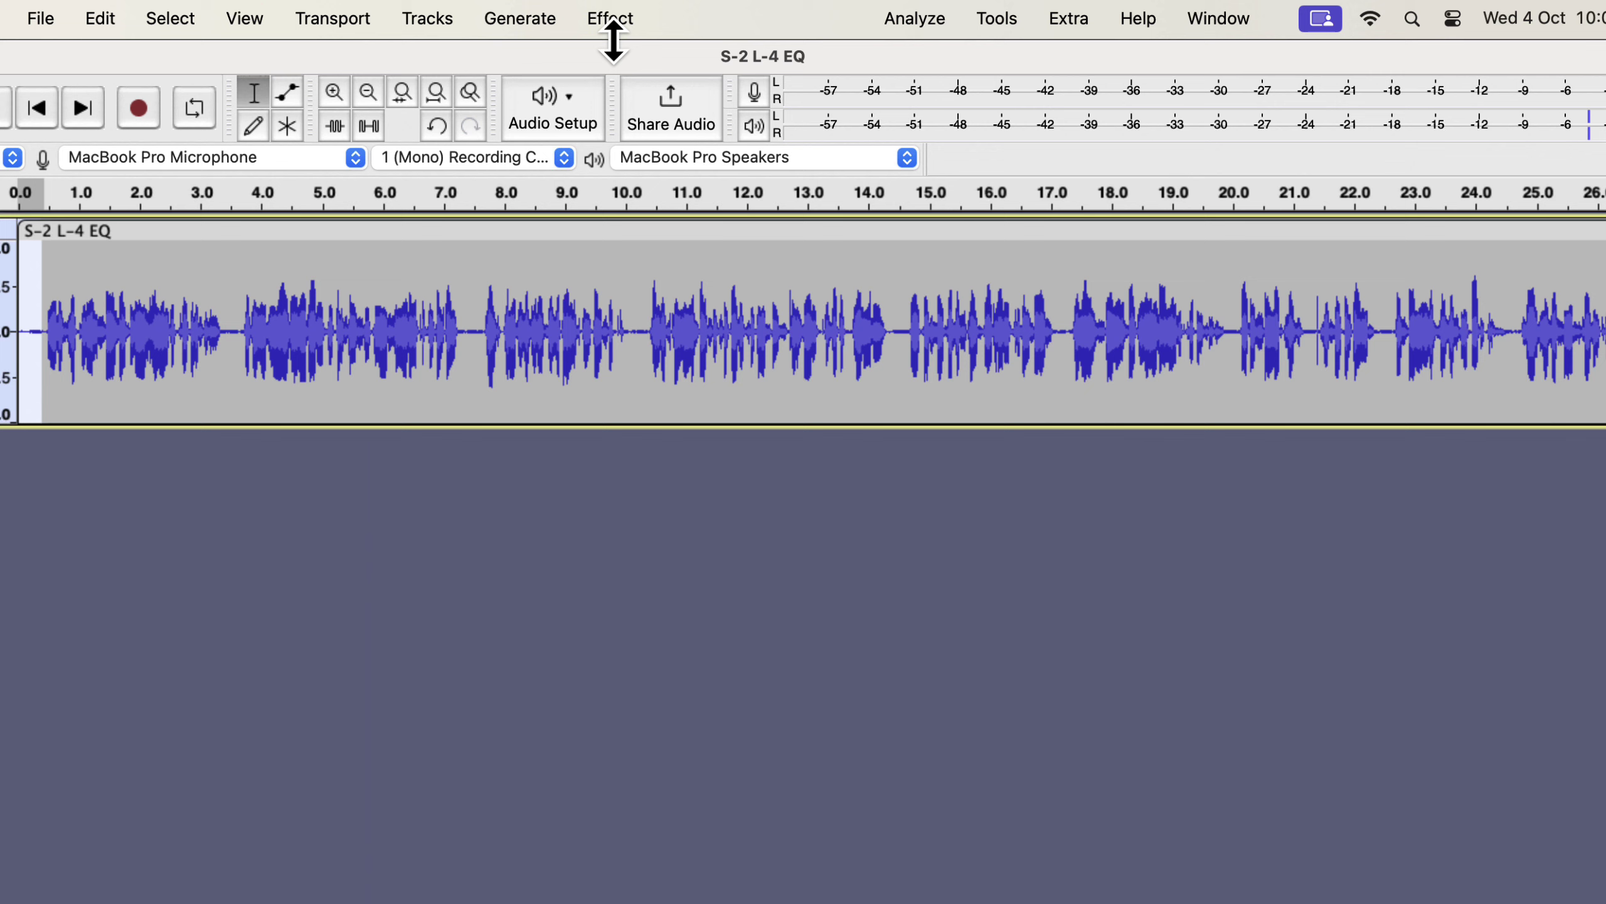
left_click(611, 18)
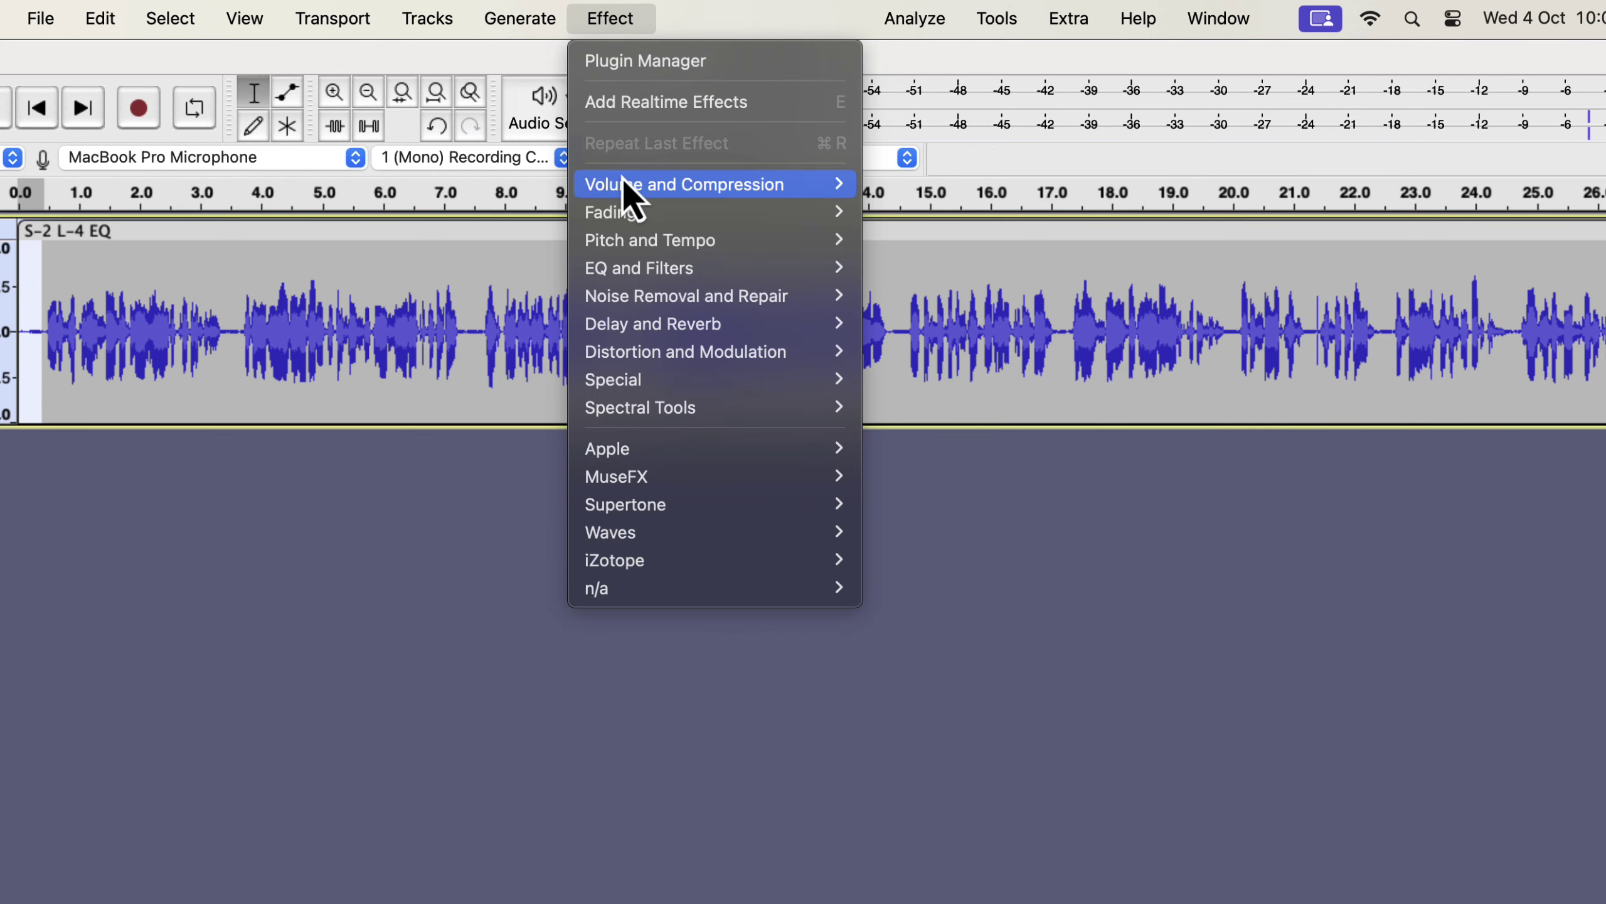
mouse_move(635, 292)
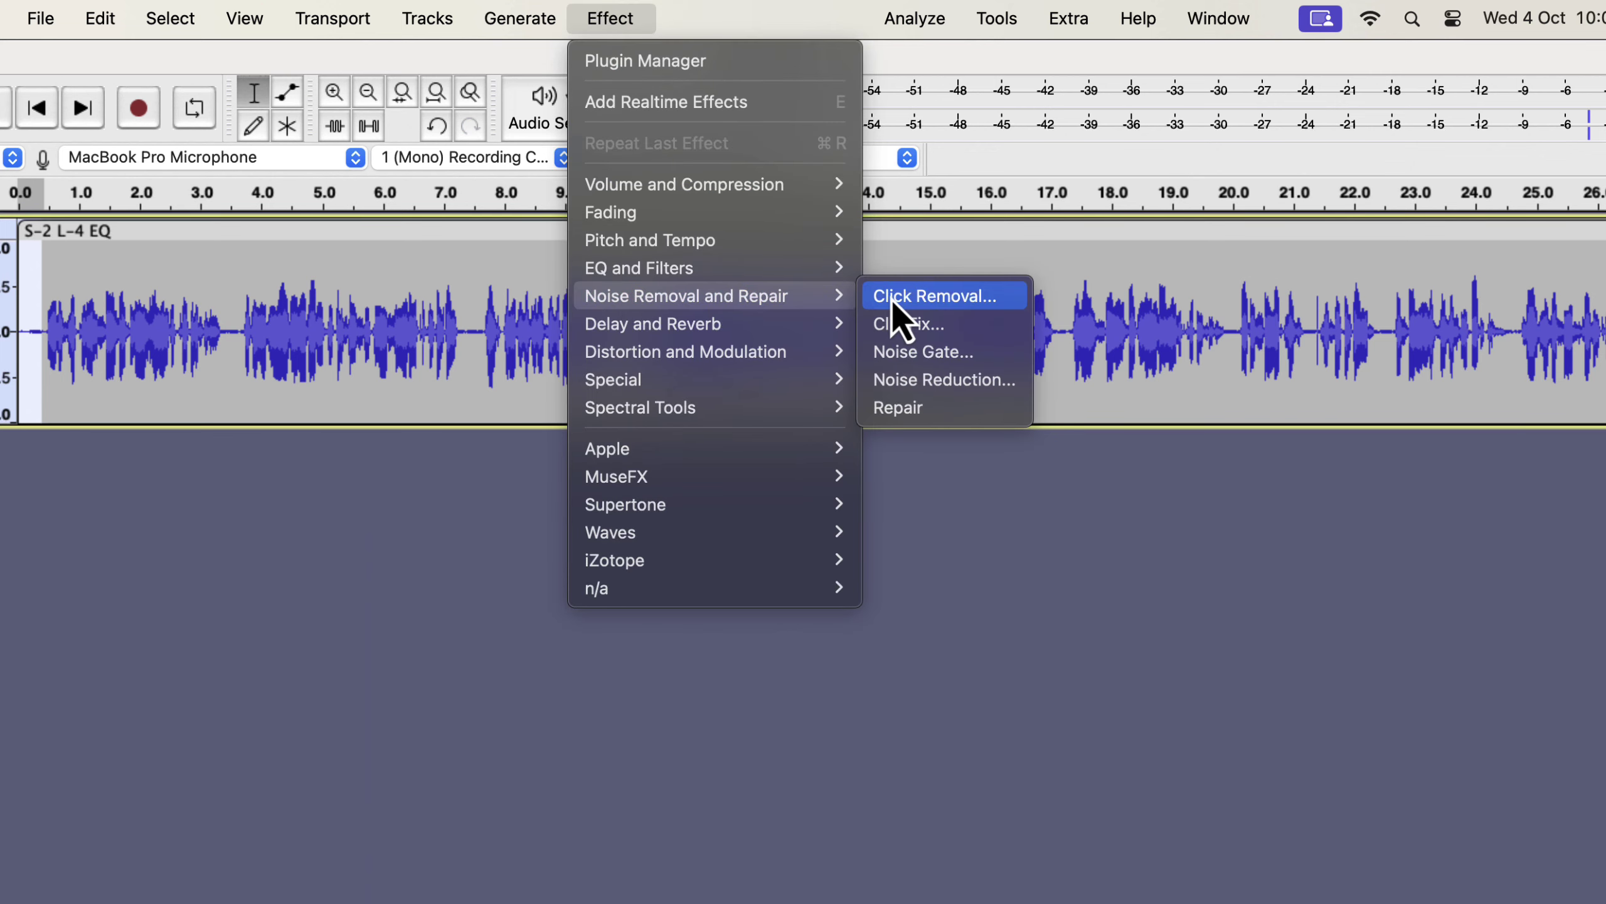
left_click(894, 380)
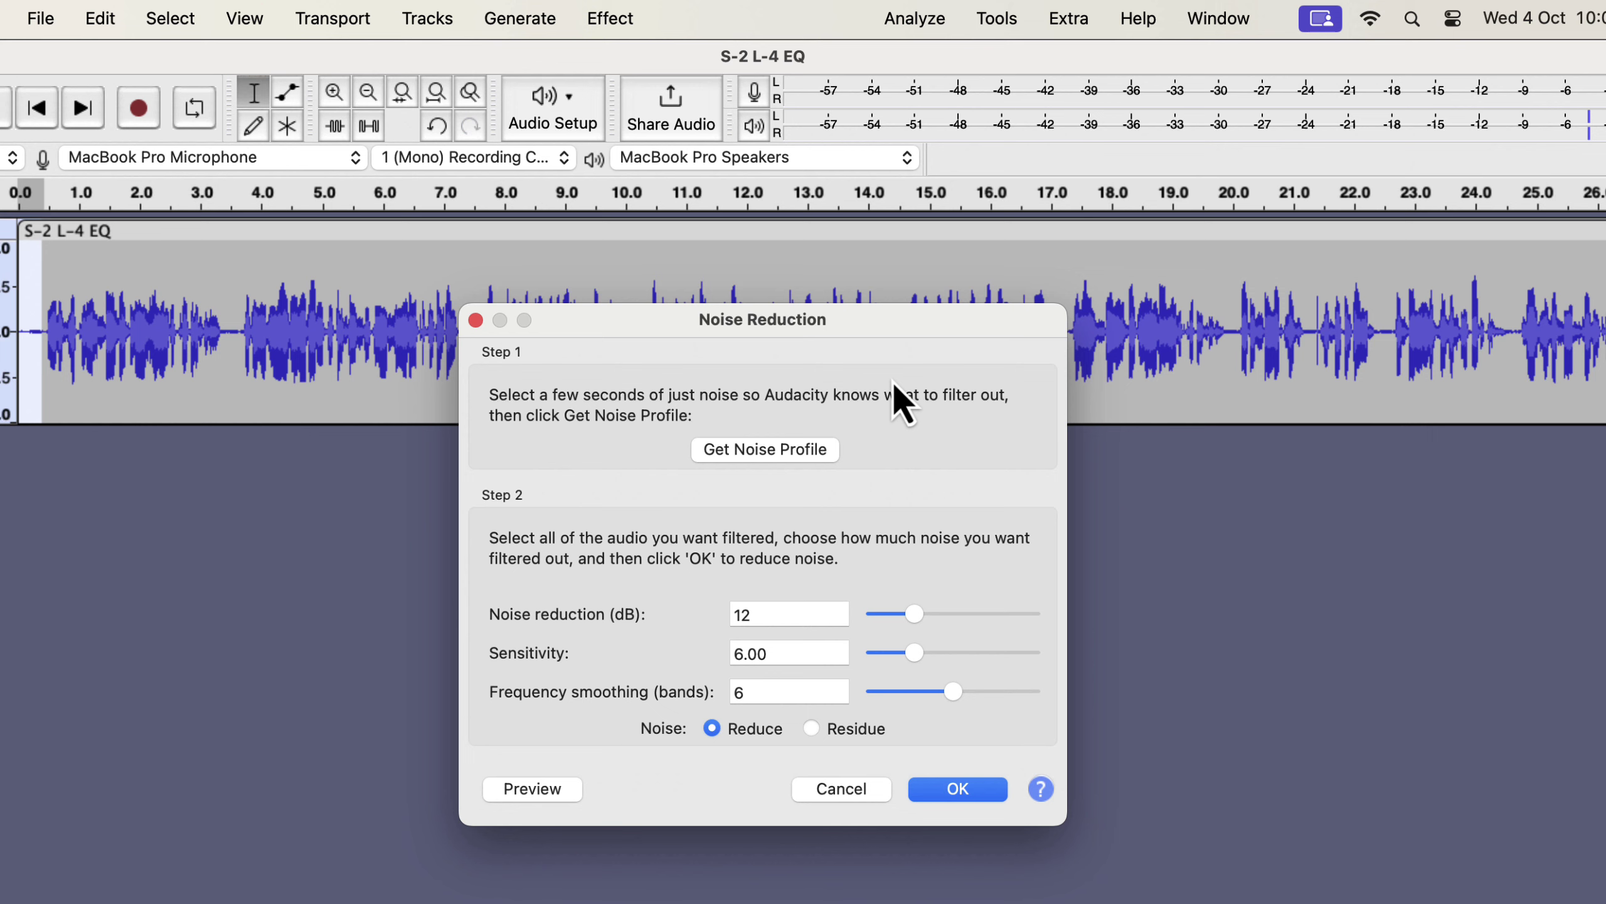
left_click(786, 452)
Step: Apply Noise Reduction to the whole recording at 9 dB, sensitivity 6.00, 6 smoothing bands
key("super+a")
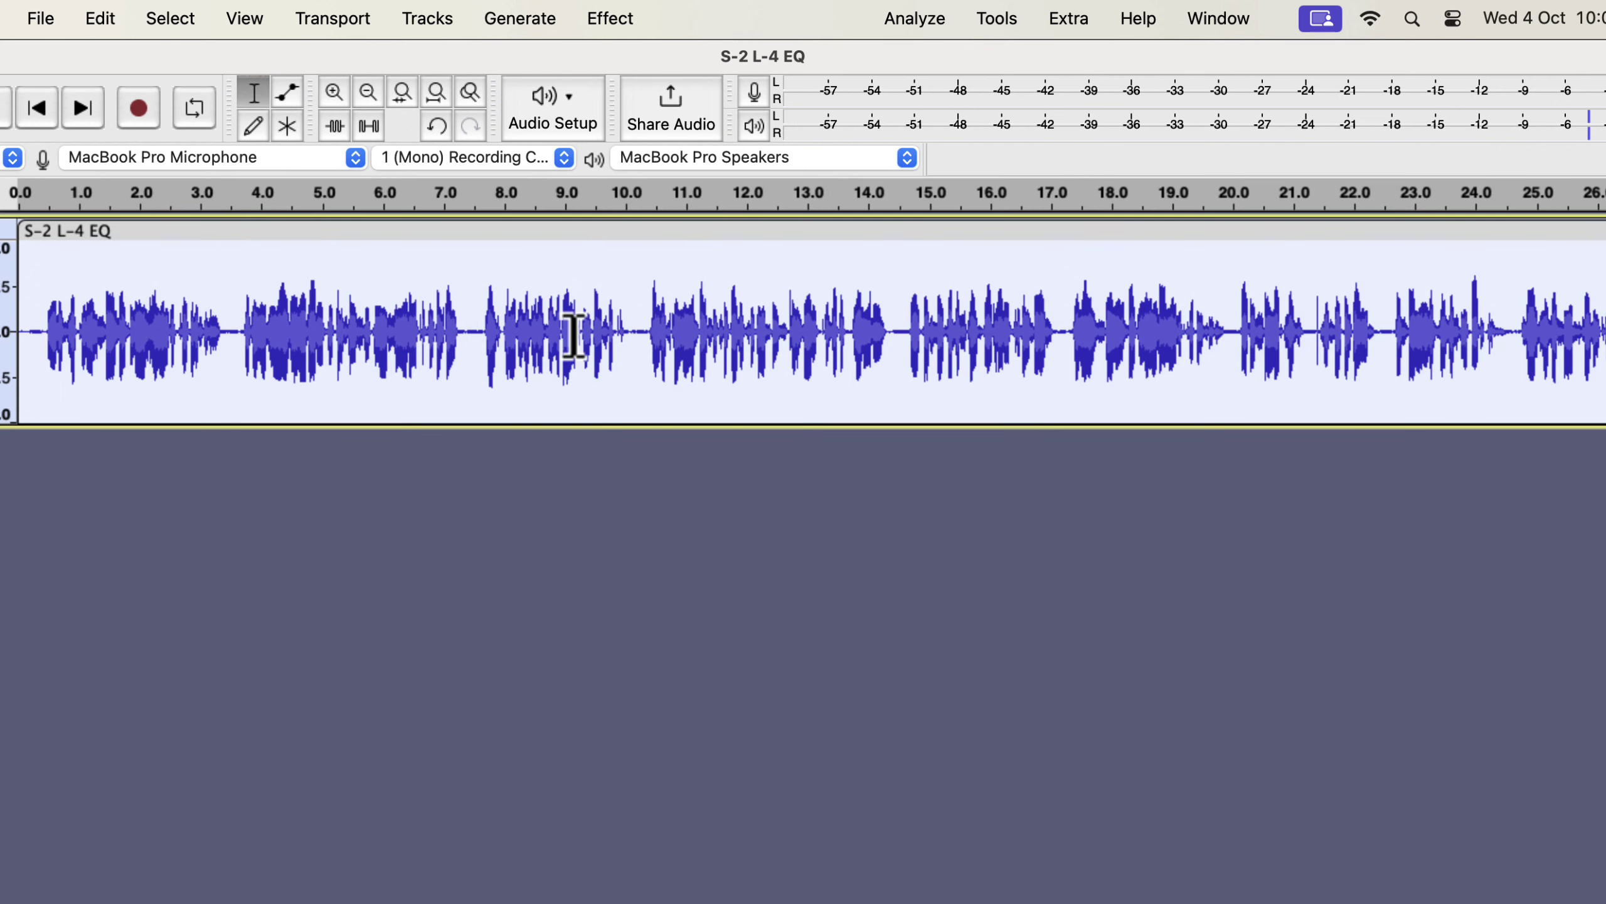
left_click(609, 19)
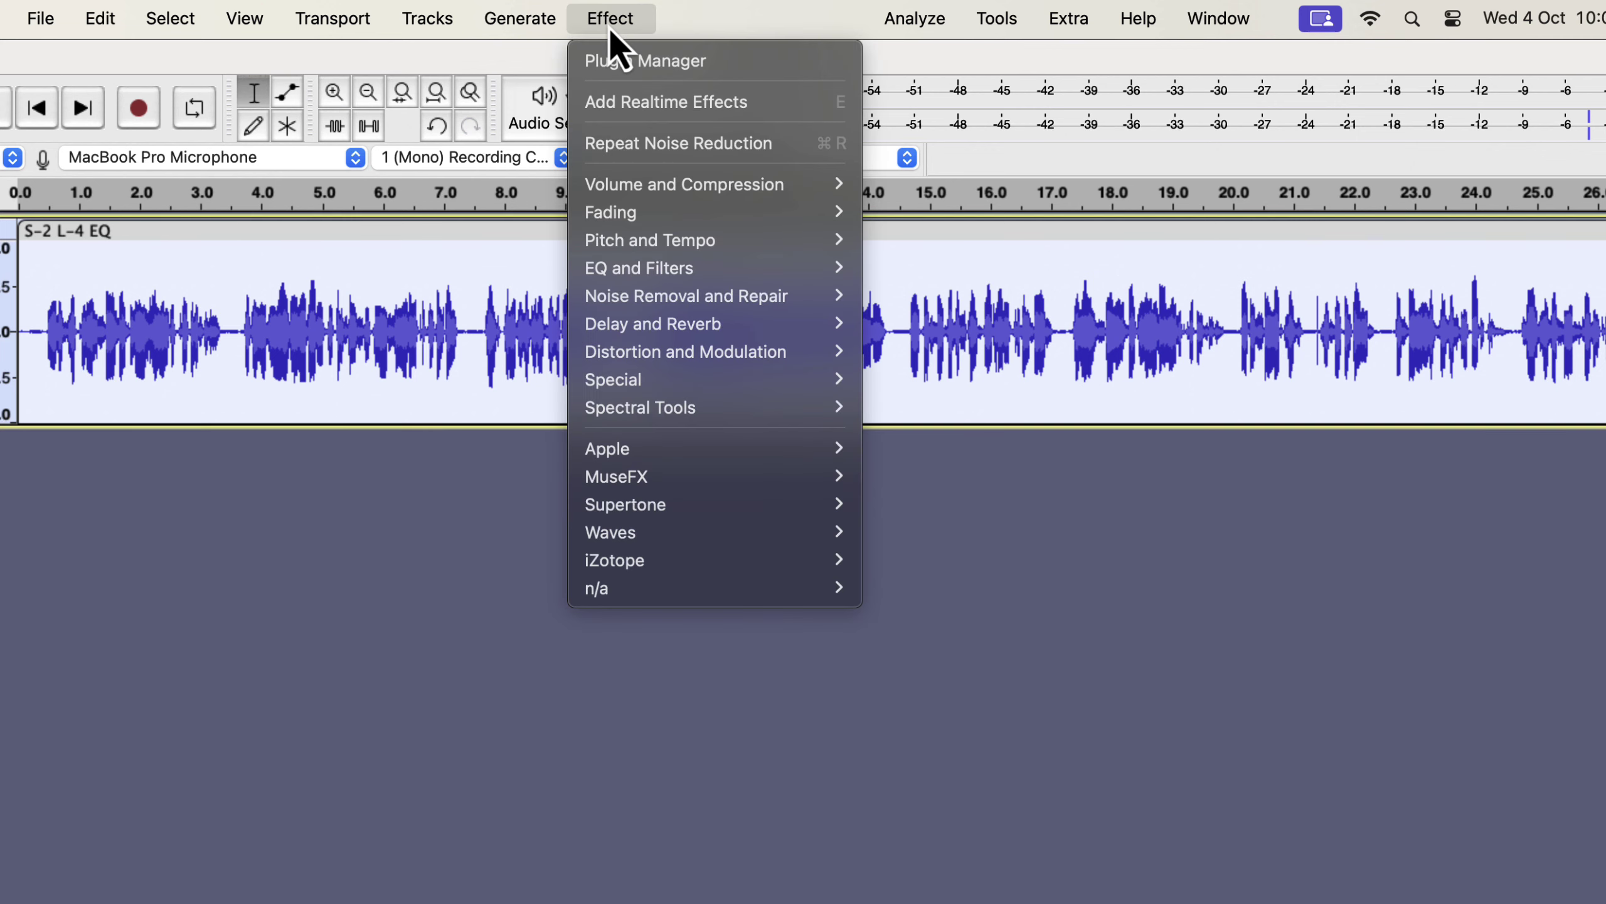
mouse_move(638, 294)
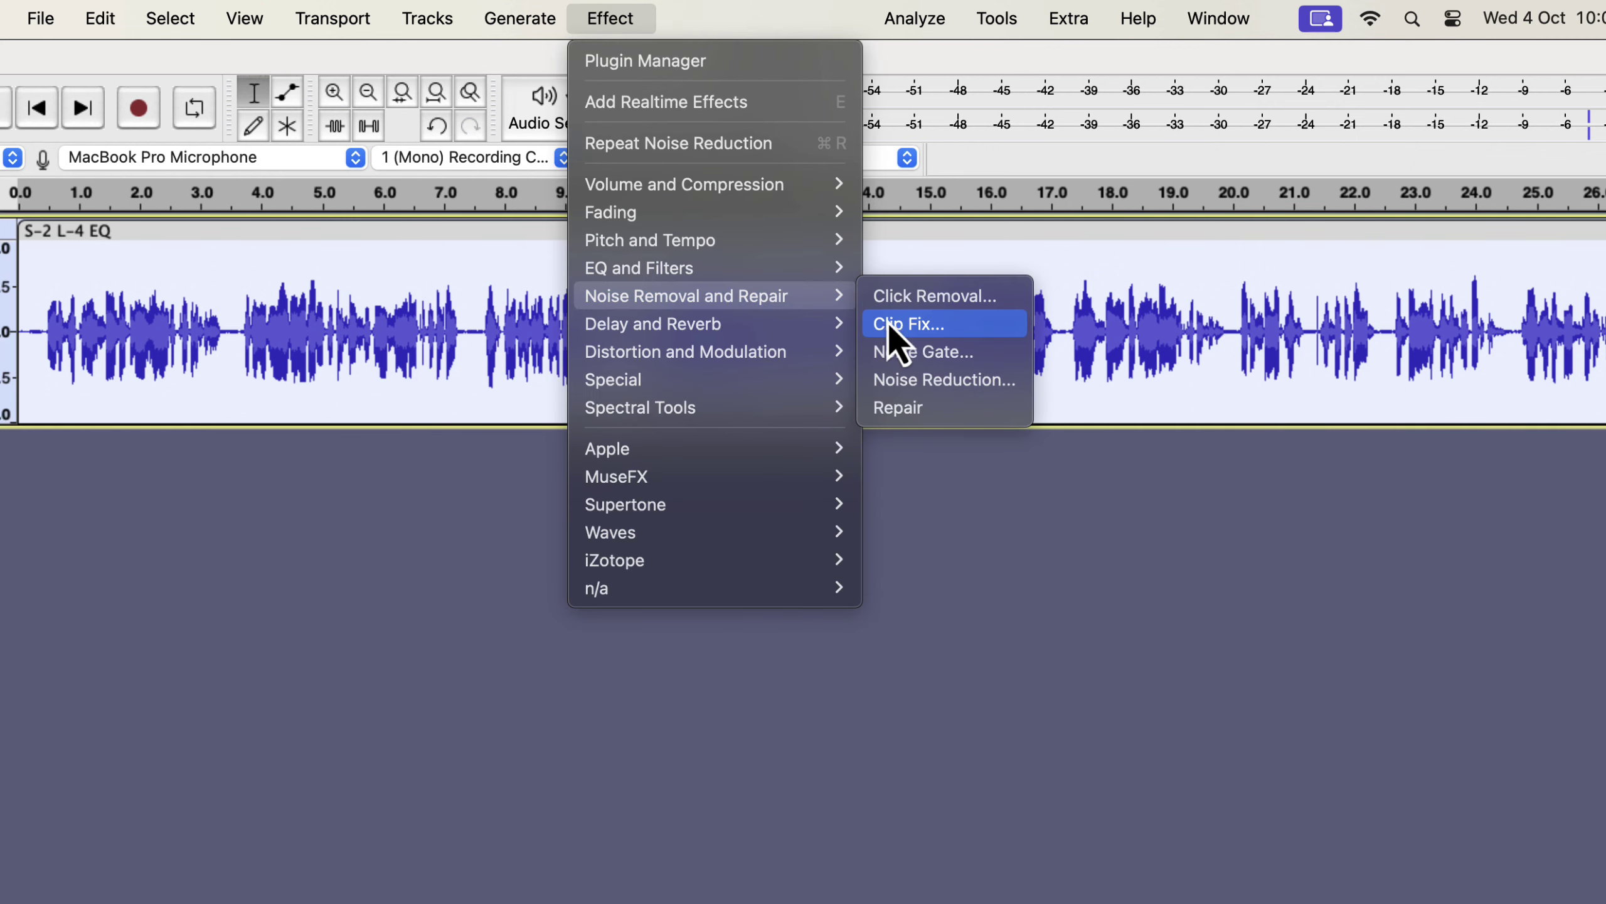
left_click(892, 382)
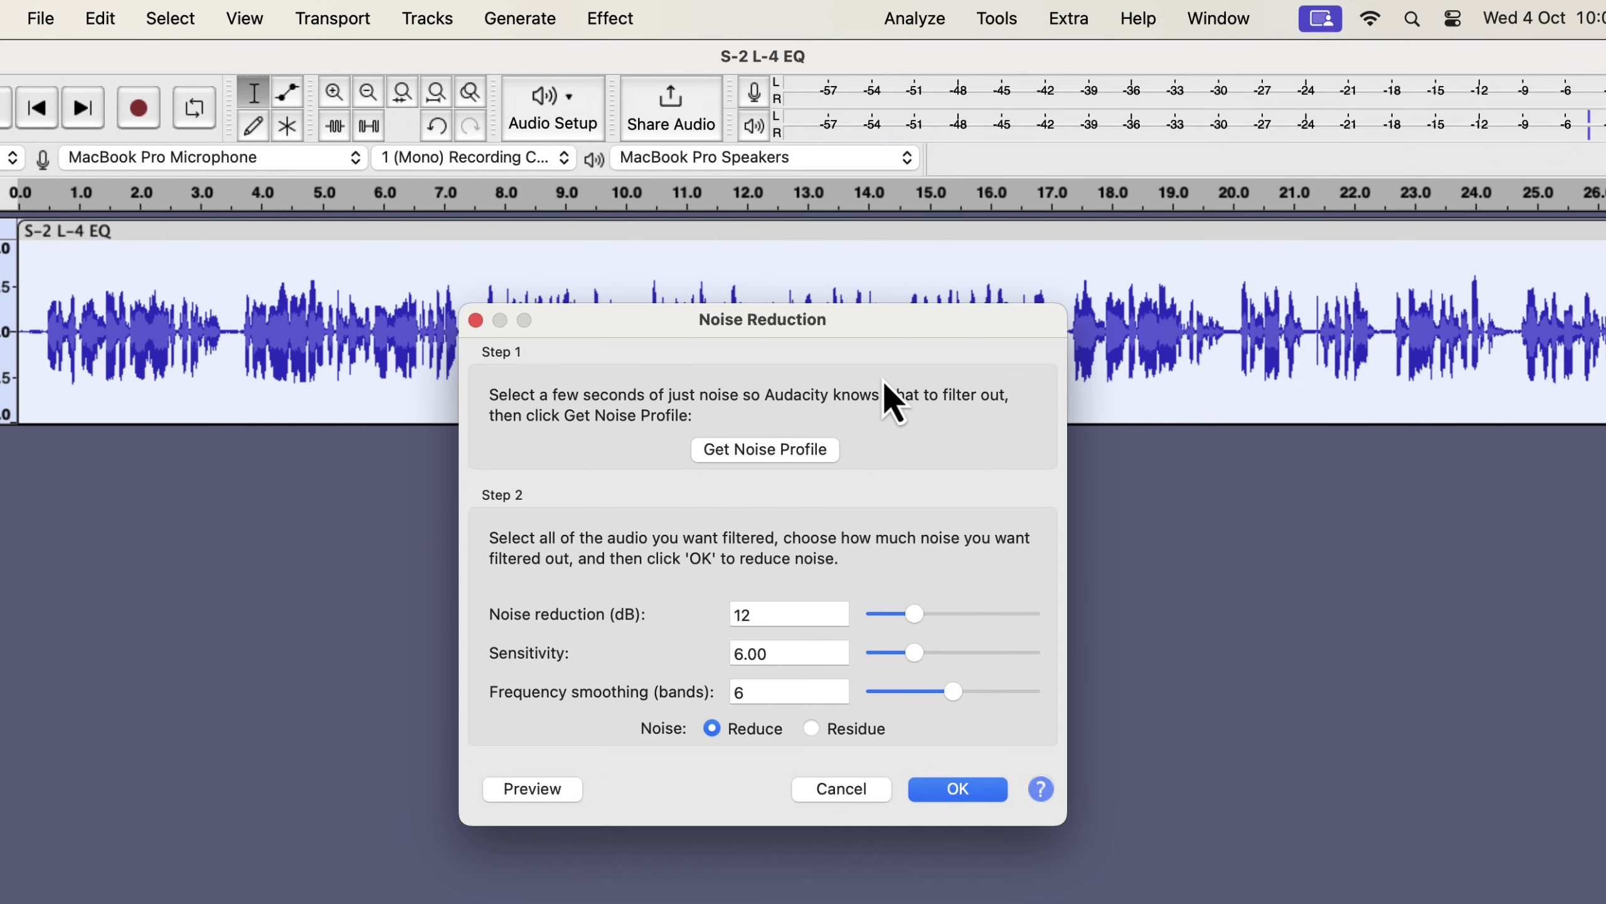
left_click_drag(921, 622, 907, 622)
left_click_drag(898, 615, 908, 615)
left_click(948, 798)
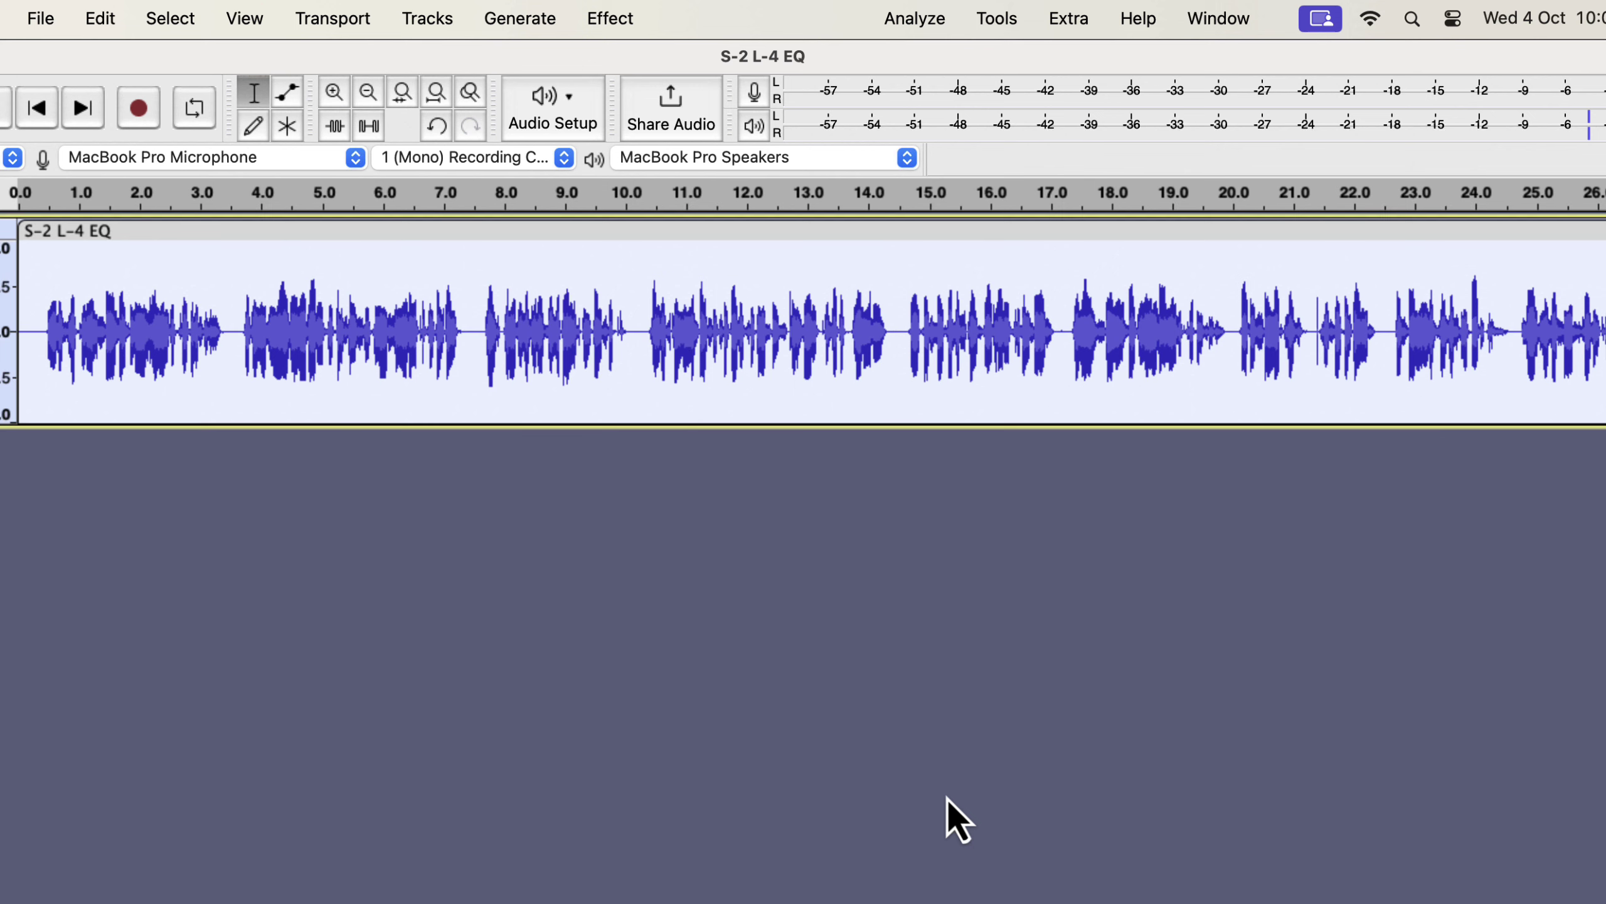
left_click(936, 26)
left_click(921, 278)
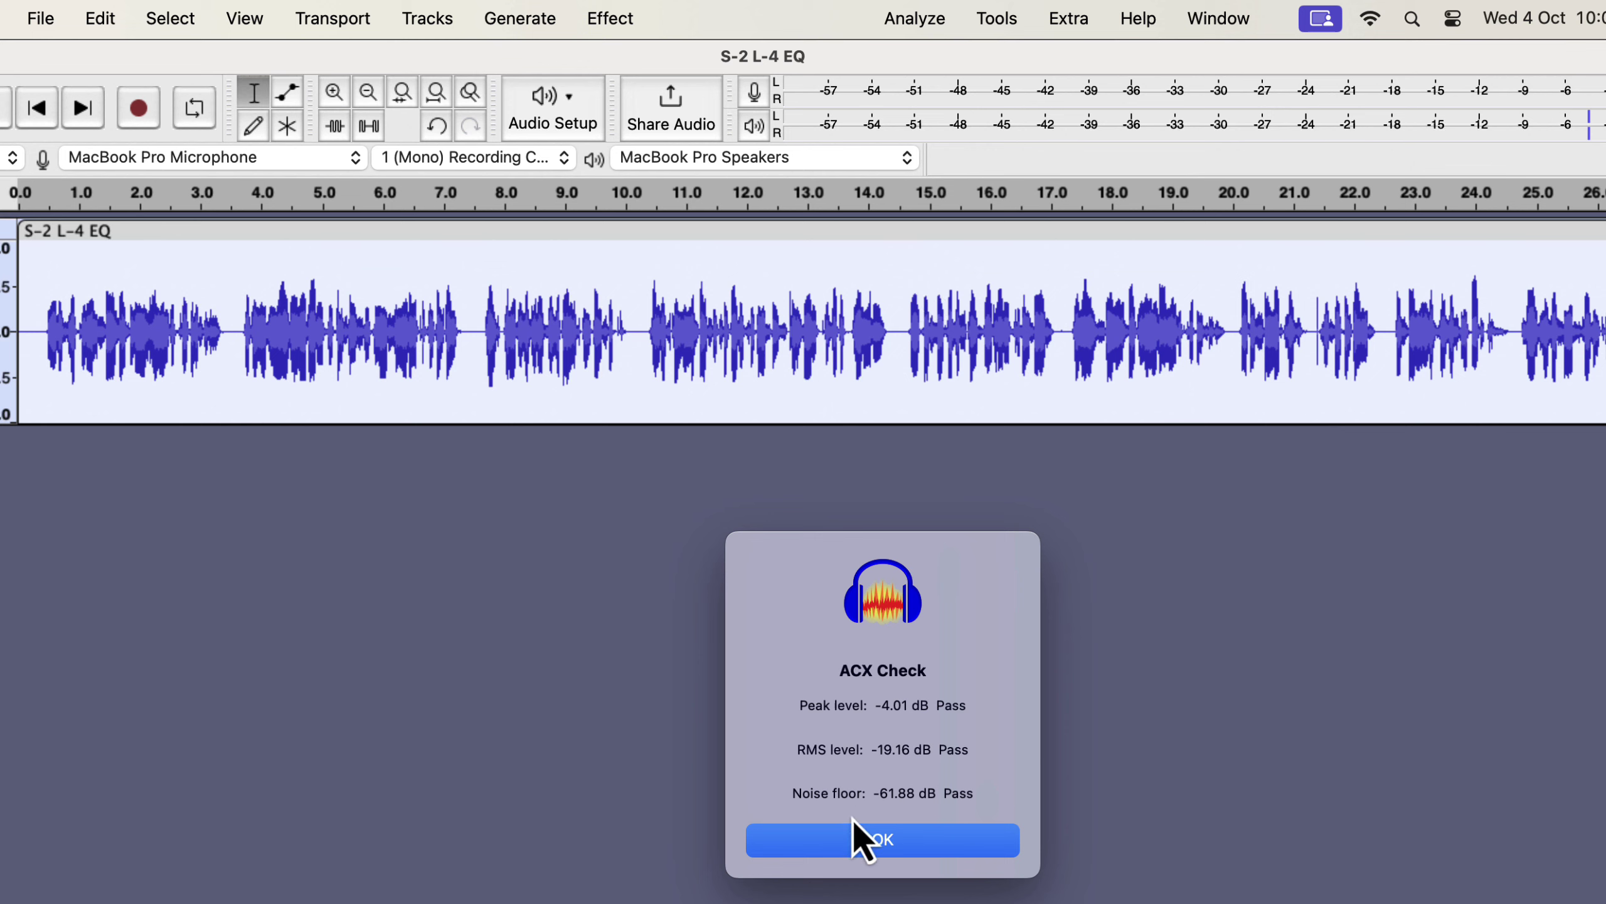
left_click(840, 848)
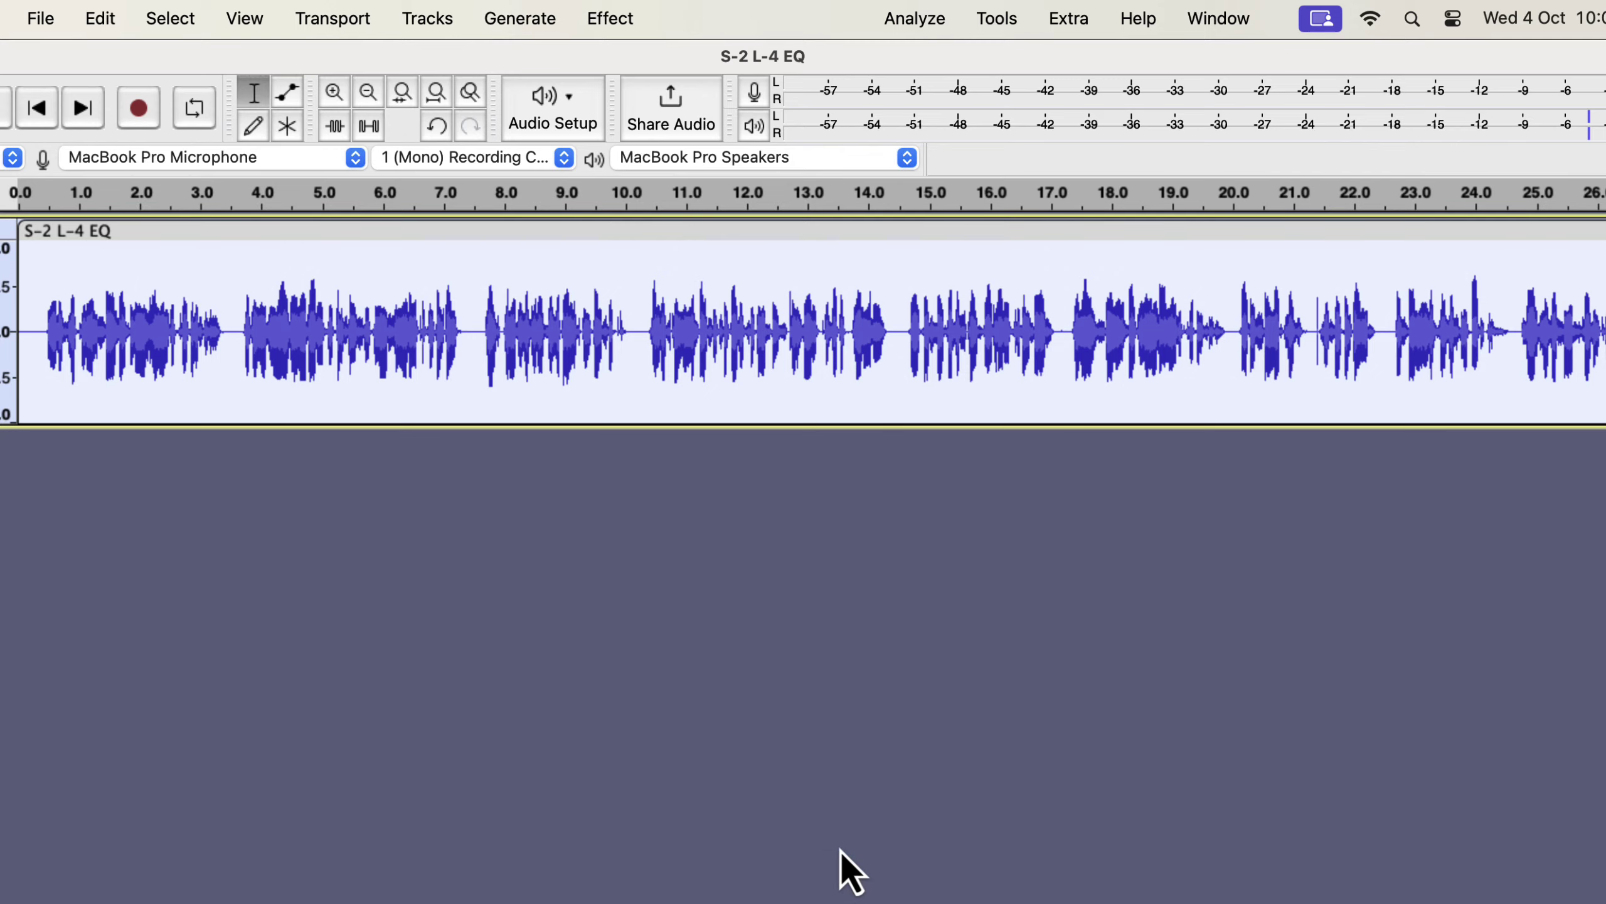
left_click(54, 356)
key("space")
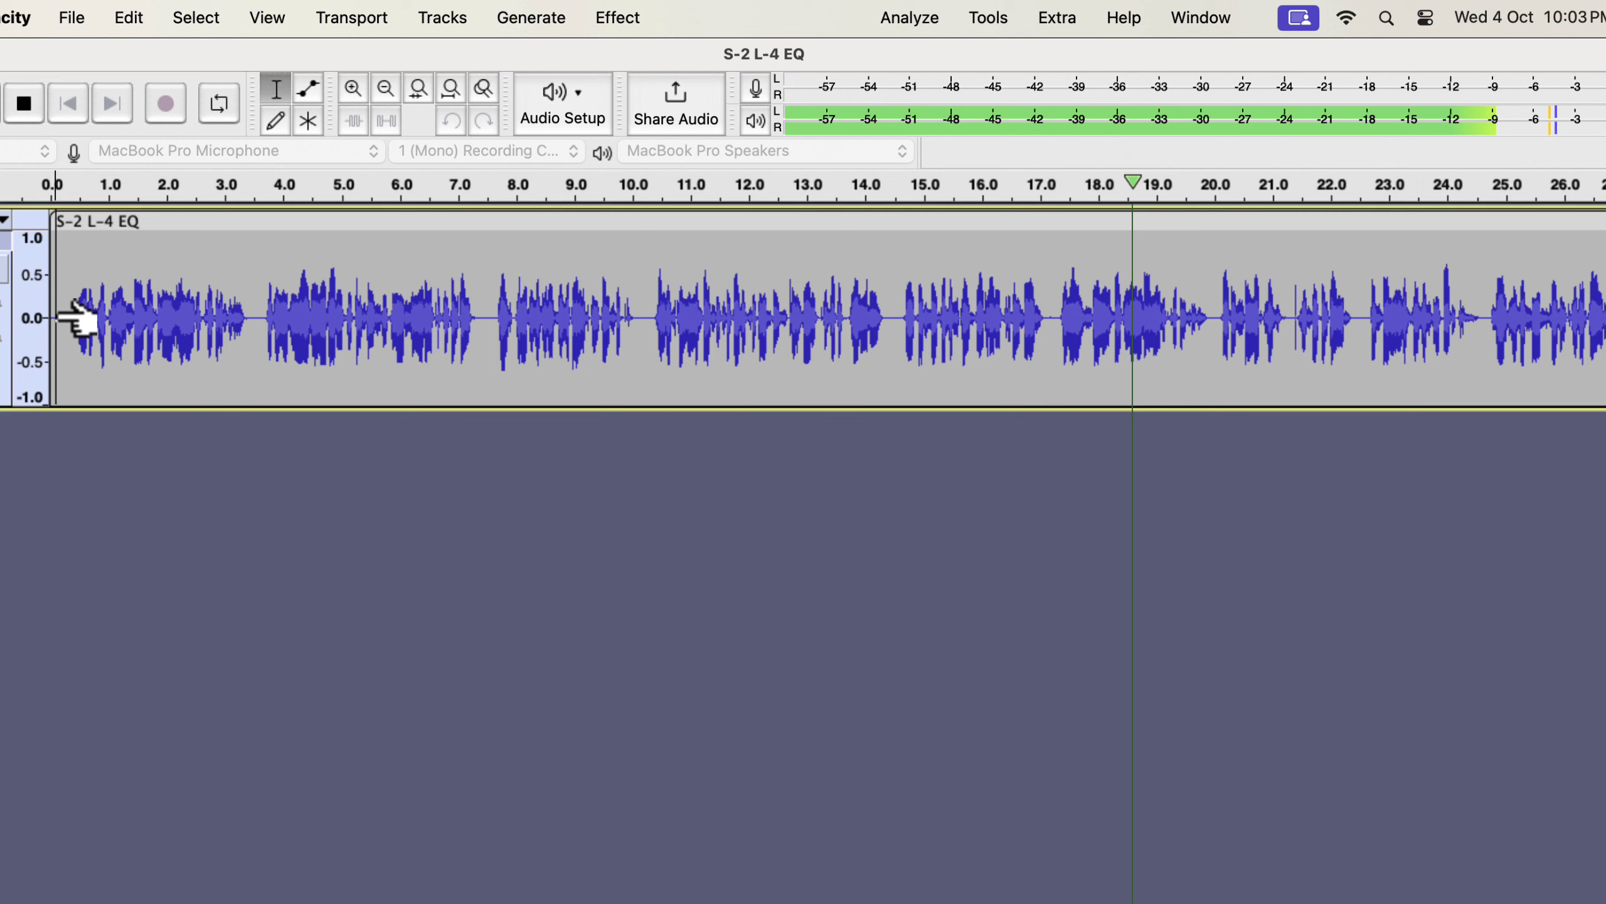
key("space")
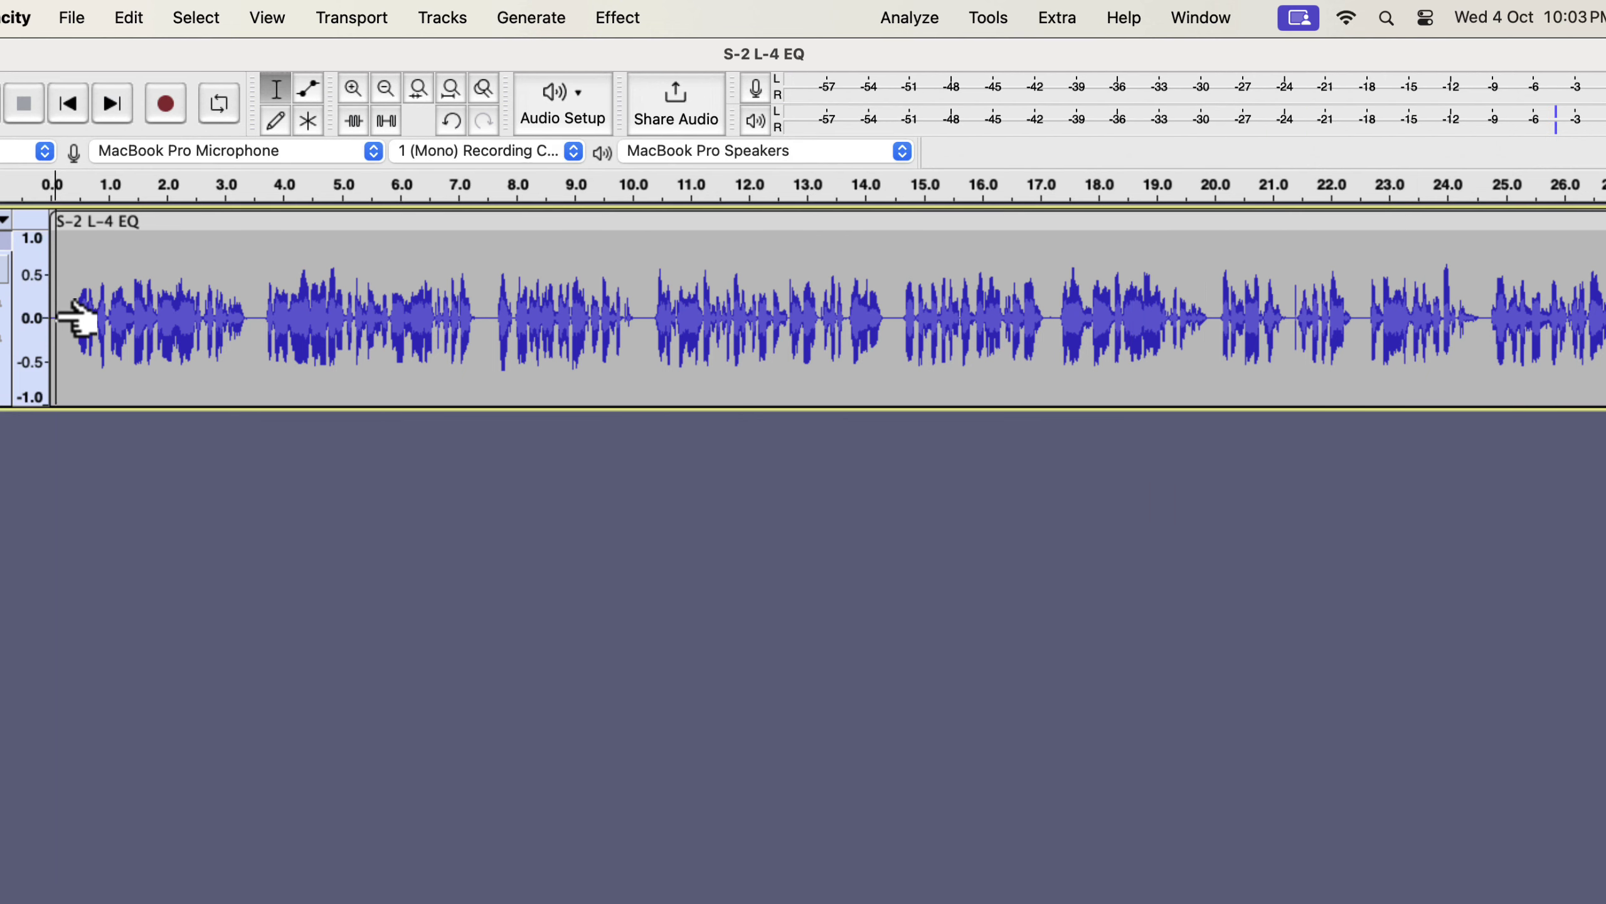
scroll(457, 345, "right", 15)
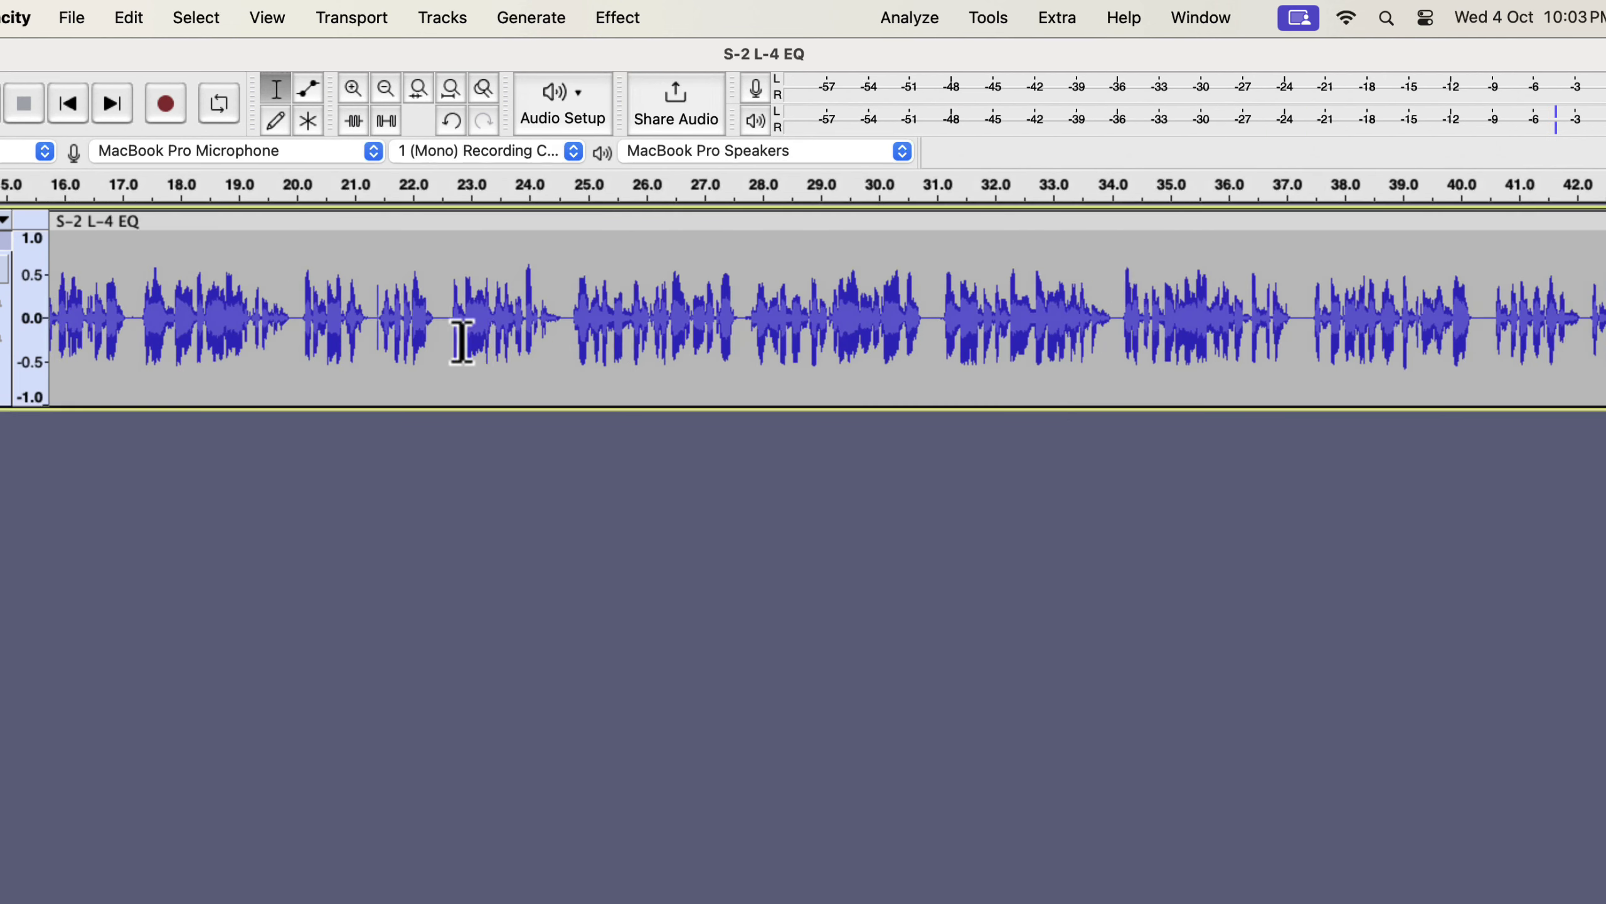
scroll(462, 342, "right", 20)
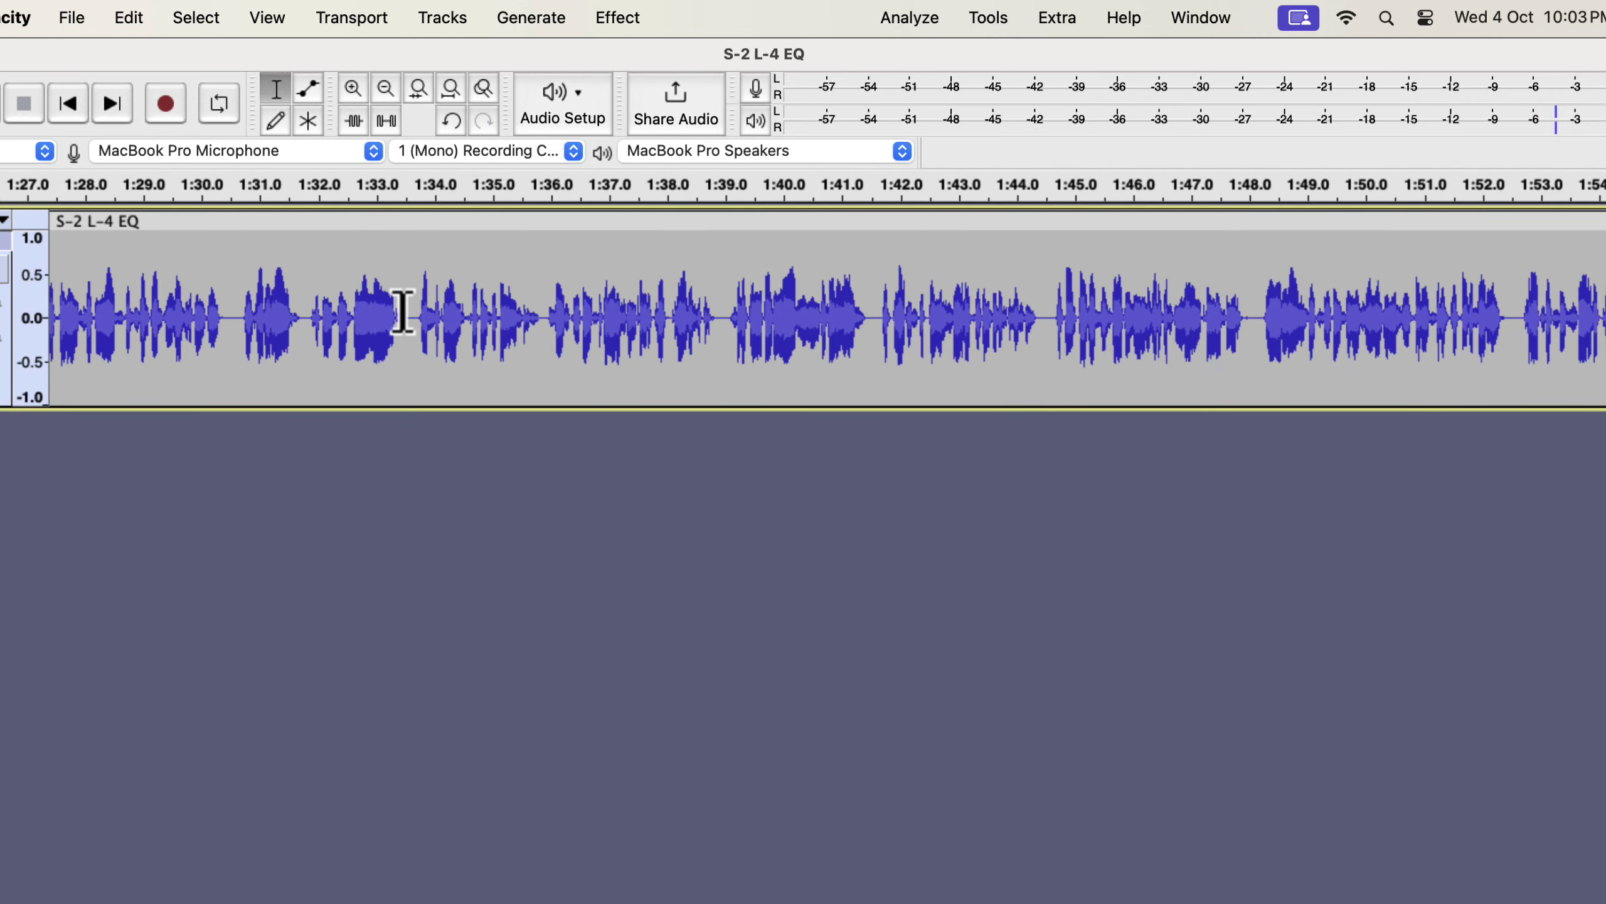
Step: Bring up the File > Export format choices for the cleaned recording
left_click(63, 19)
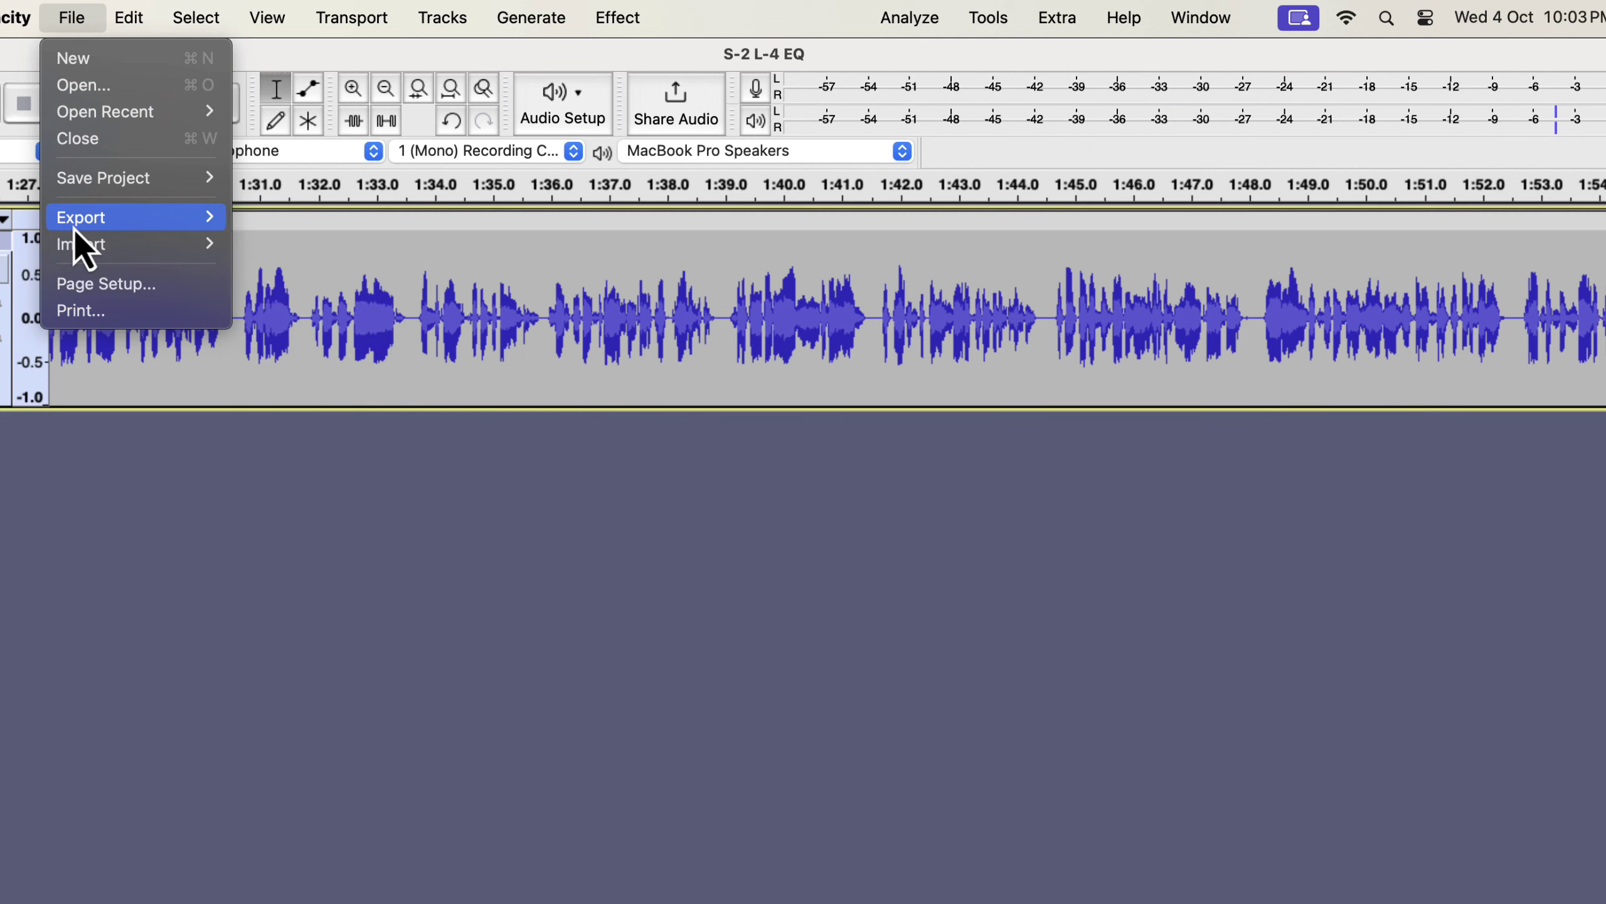
mouse_move(74, 224)
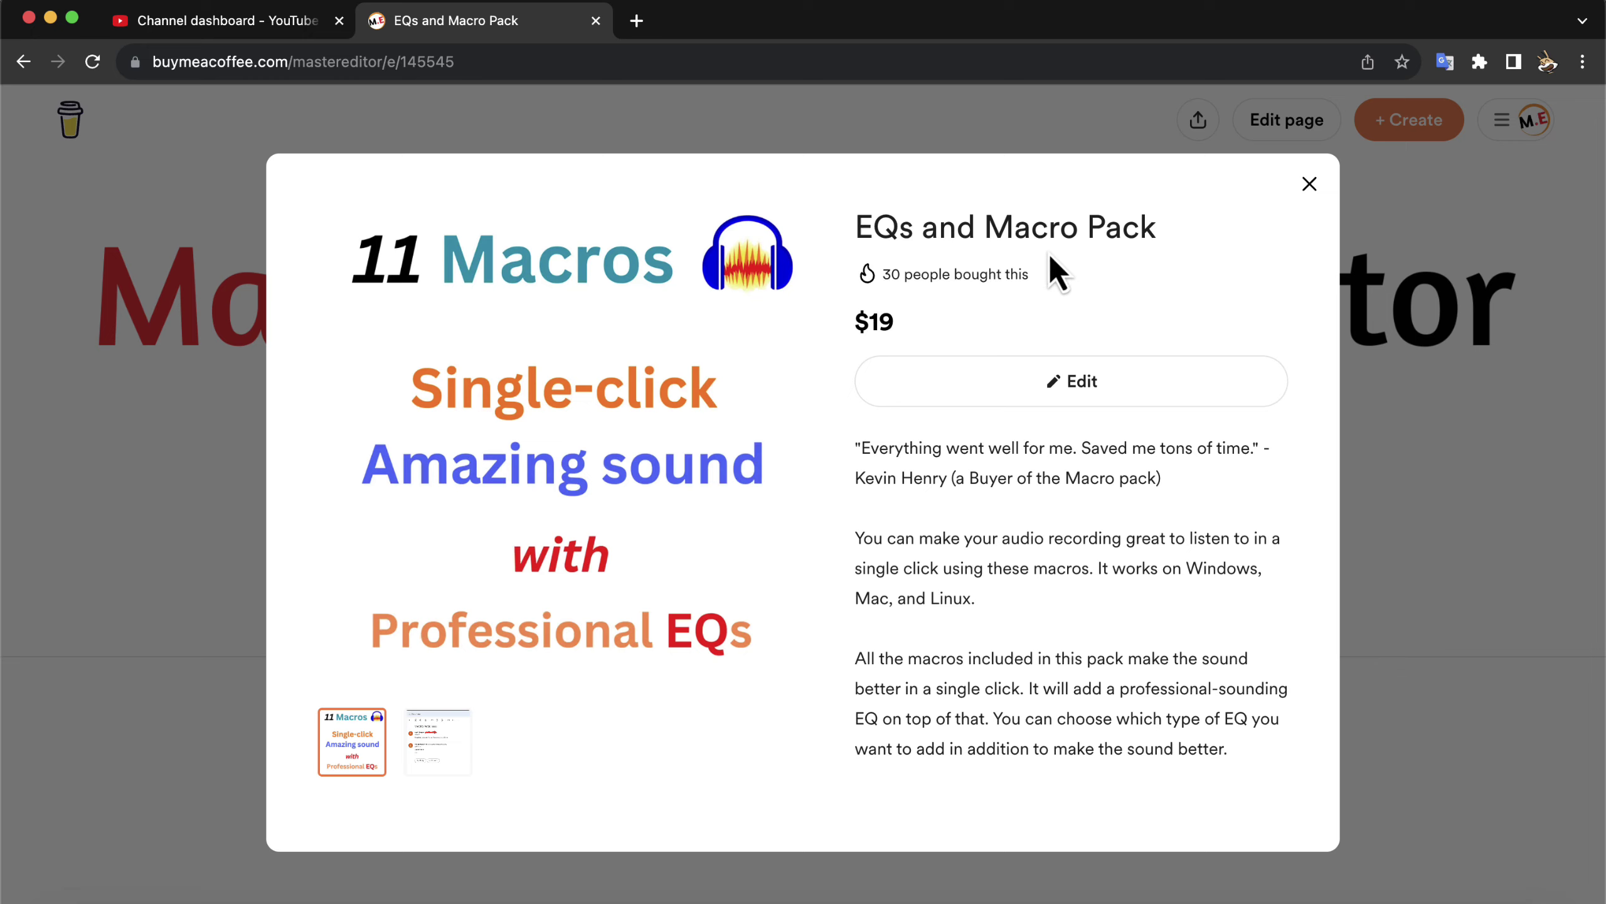
Step: Close the EQs and Macro Pack popup and browse the Shop's $19, $37 and $27 products
left_click(1310, 185)
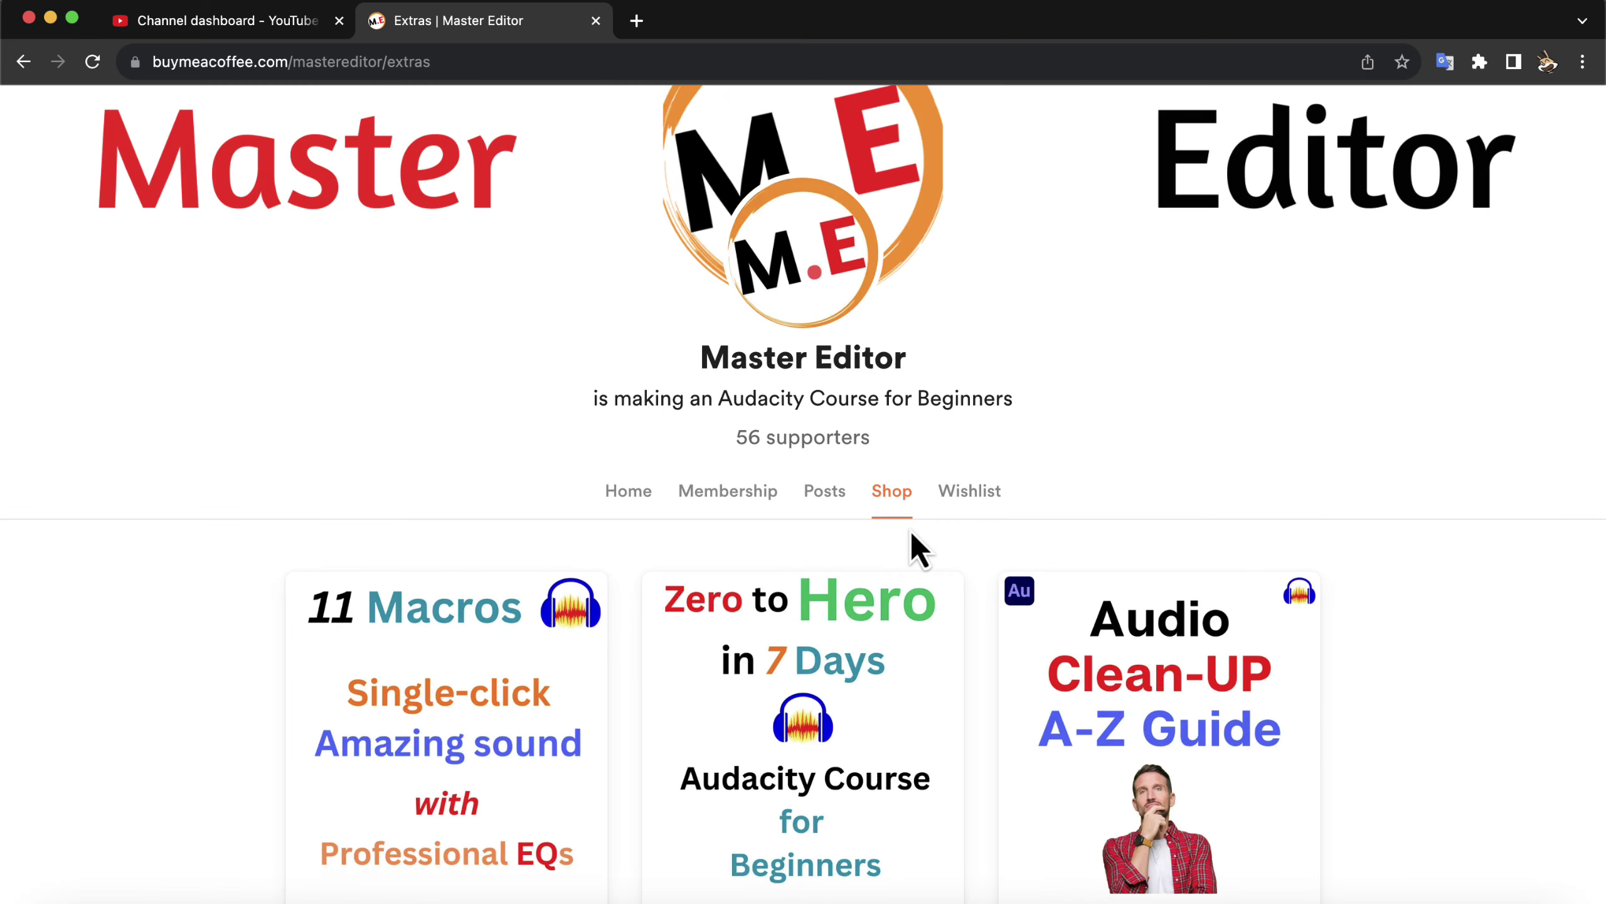
scroll(906, 503, "down", 5)
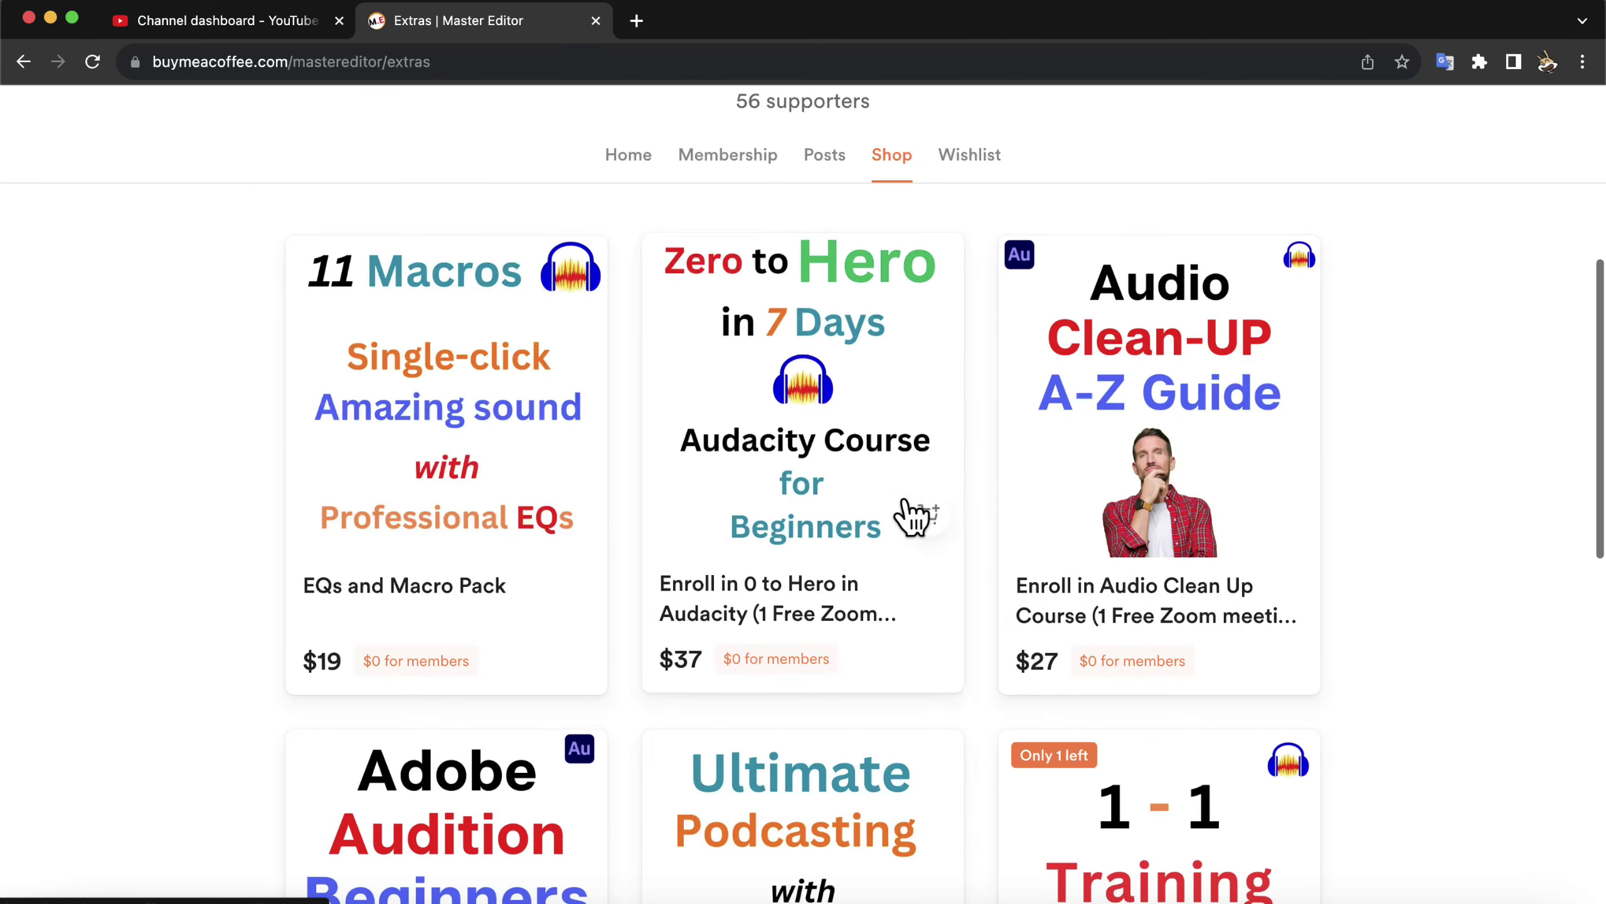
scroll(912, 516, "down", 2)
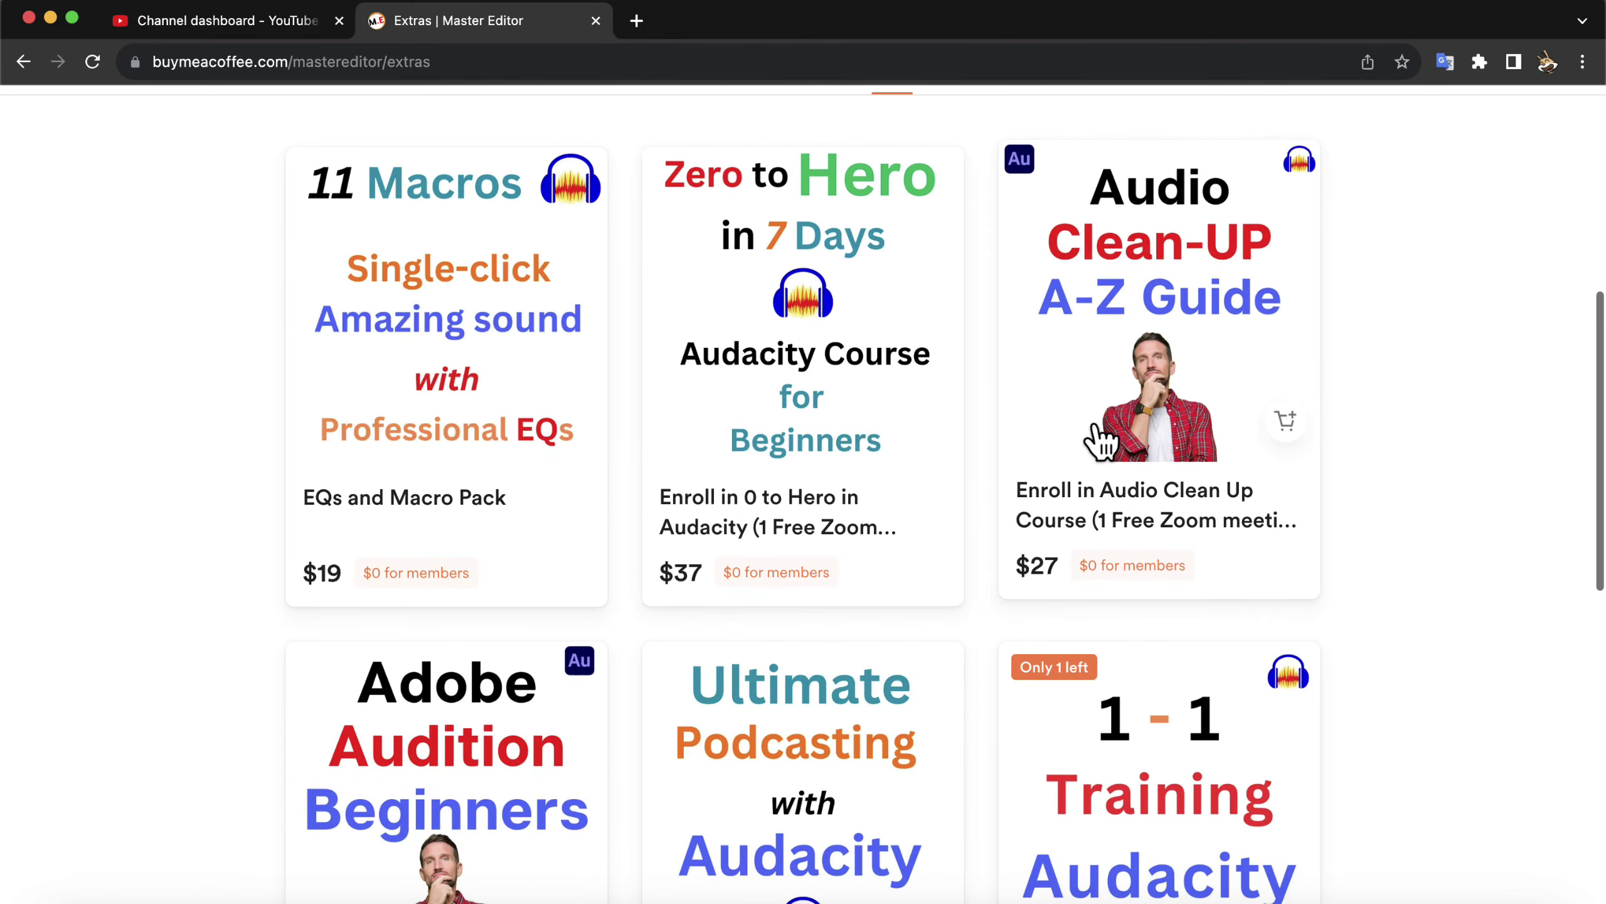